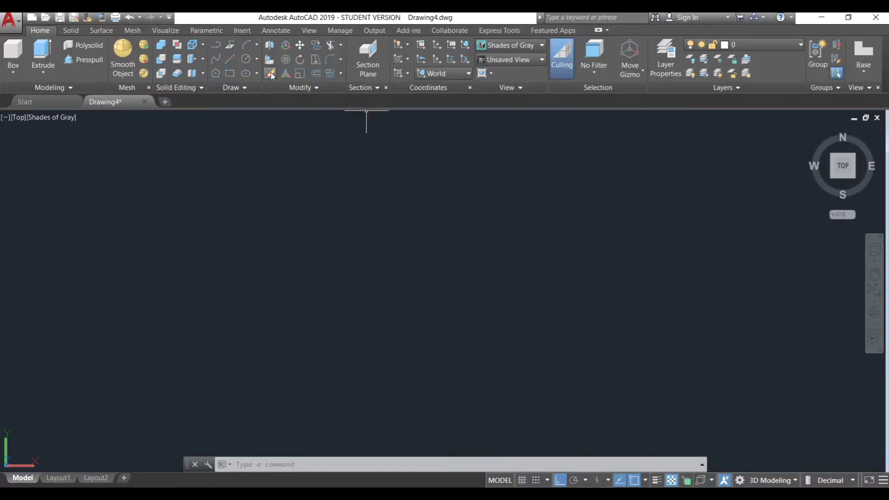
Draw the open stepped bracket profile as Ortho lines of 12, 68, 46, 12 and 58 units
click(232, 61)
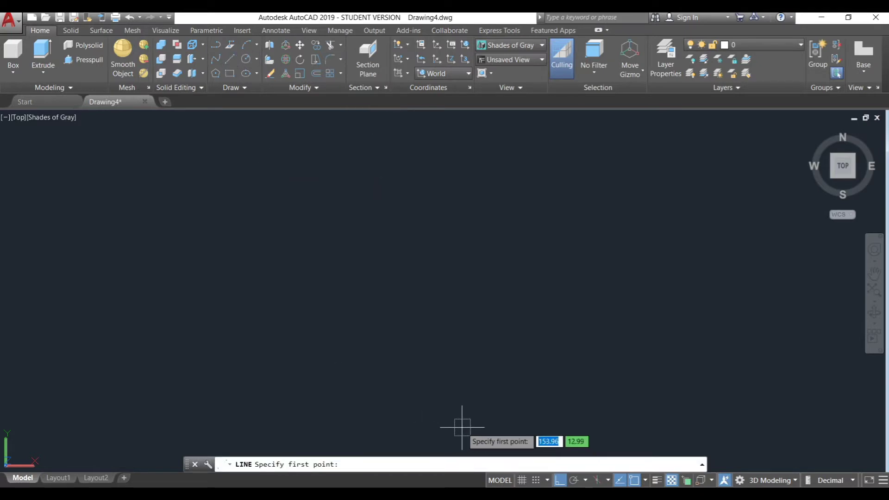
click(395, 438)
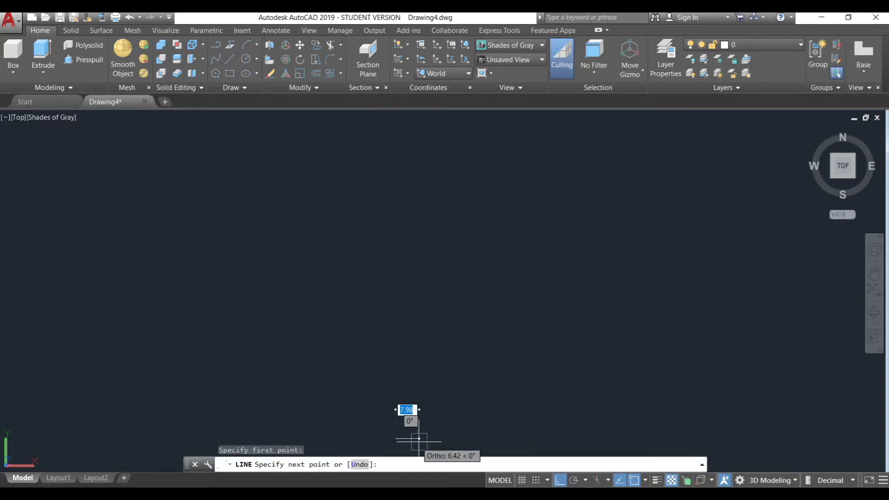
text(12)
key(Return)
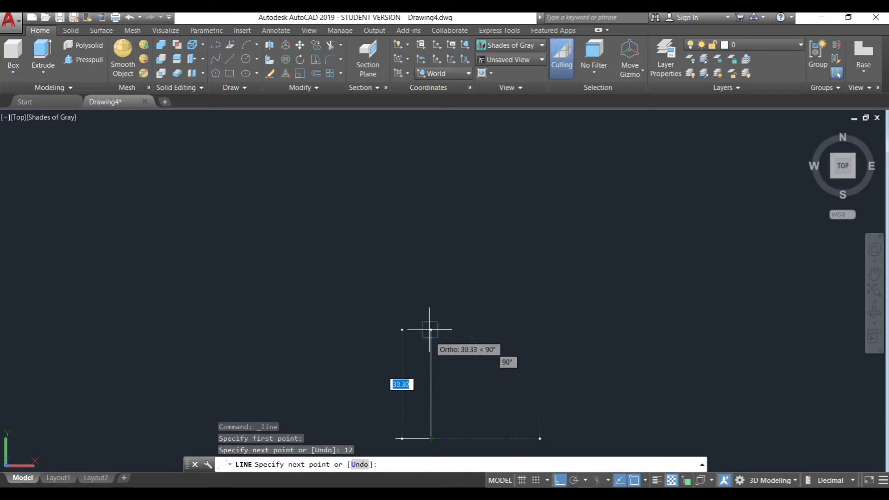
text(68)
key(Return)
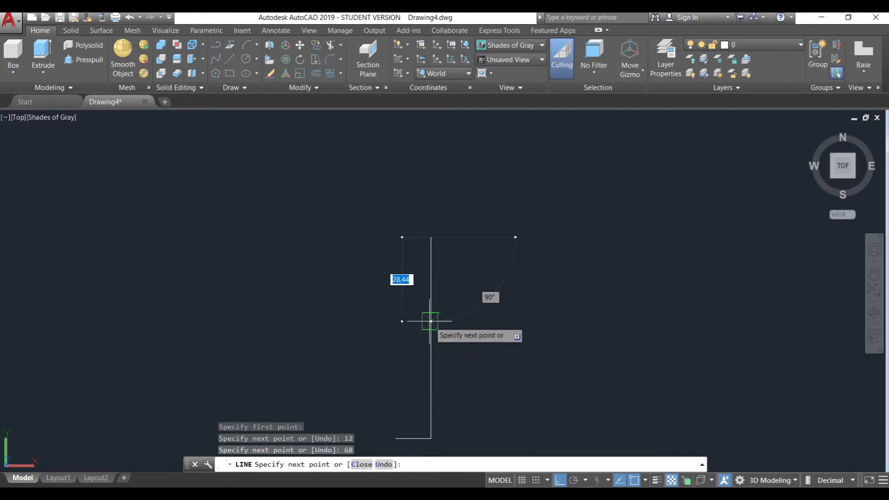
key(Return)
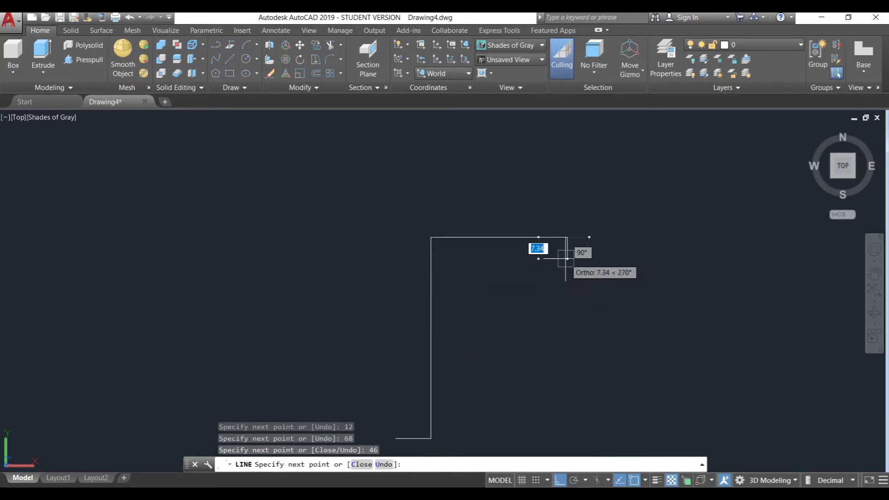
key(Return)
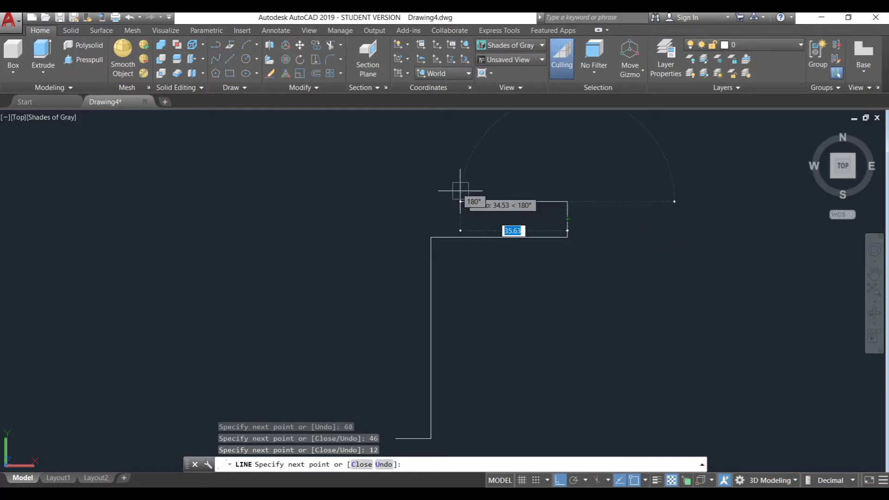
key(Return)
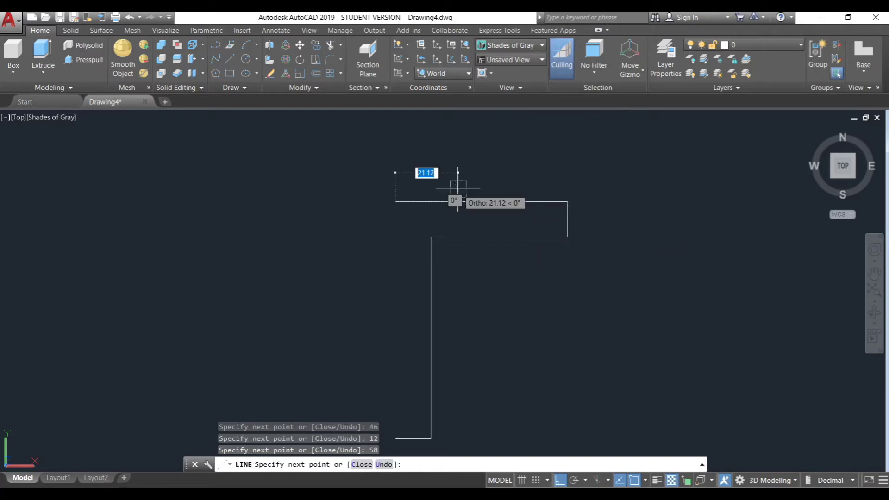
key(Escape)
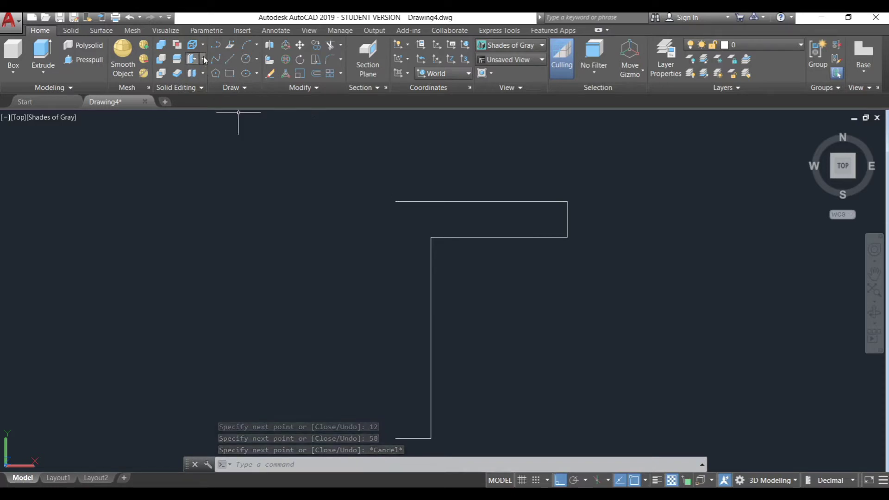
Draw a radius-20 circle left of the profile with a concentric radius-8 circle
click(248, 60)
click(194, 232)
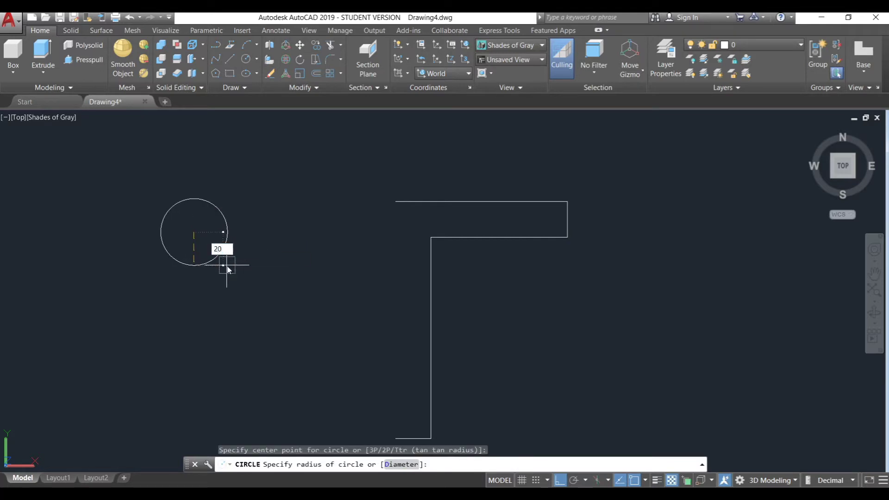
key(Return)
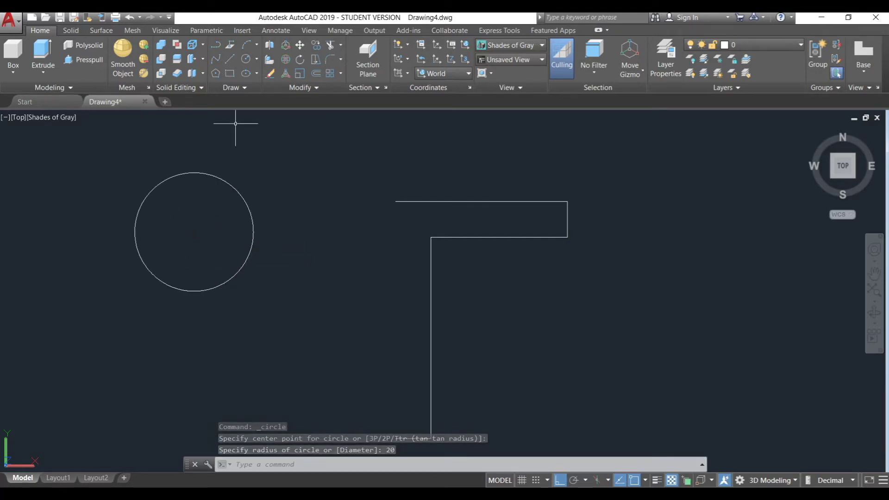
click(248, 62)
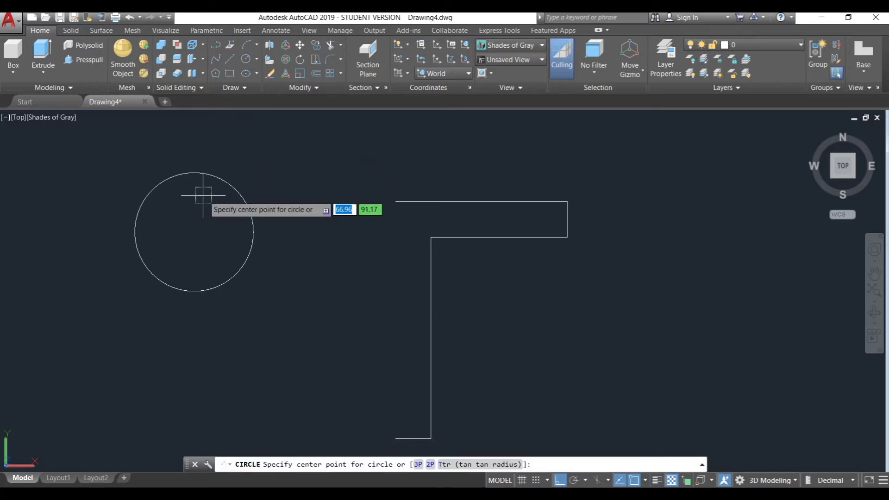
click(192, 228)
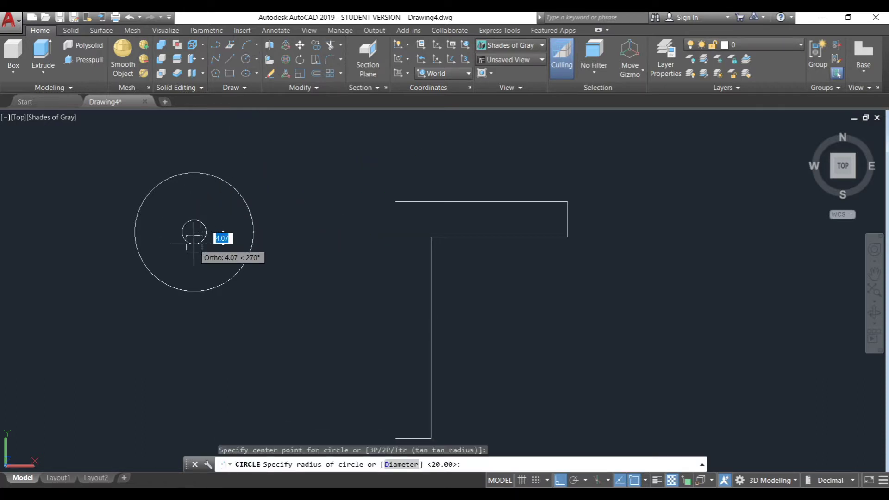
text(8)
key(Return)
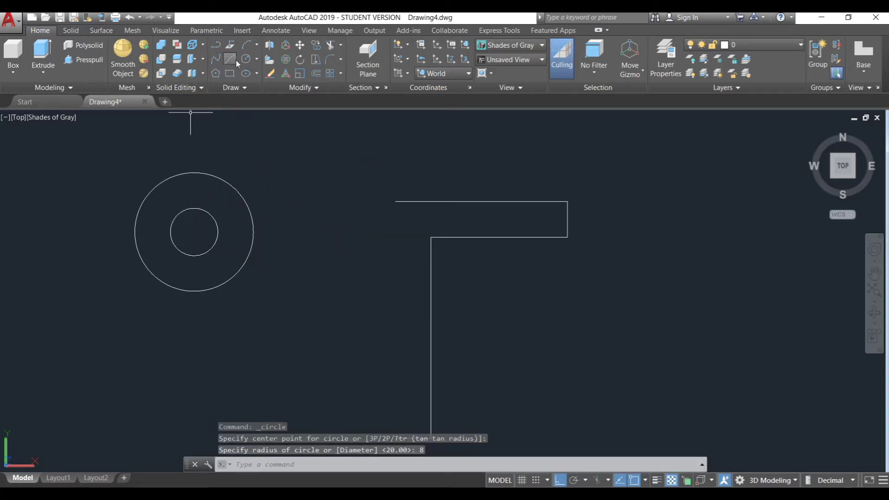
Draw lines 20 right and 40 down from the circle's top to its bottom point
click(232, 60)
click(194, 172)
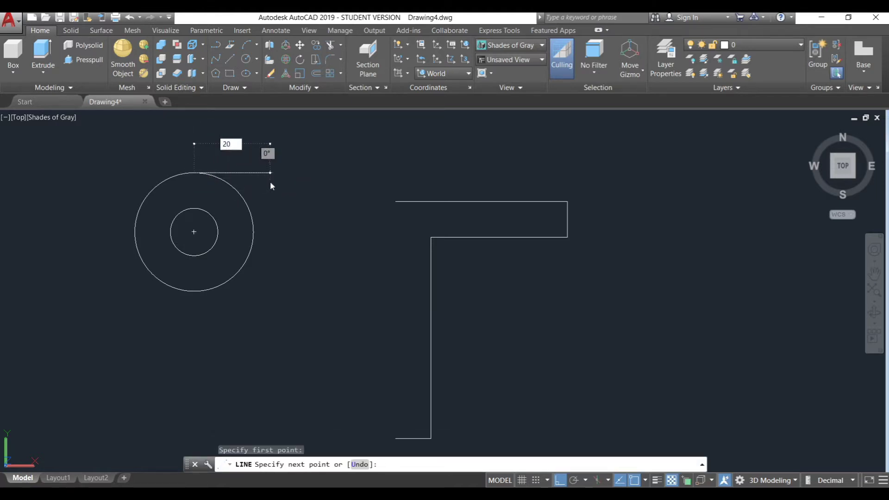
key(Return)
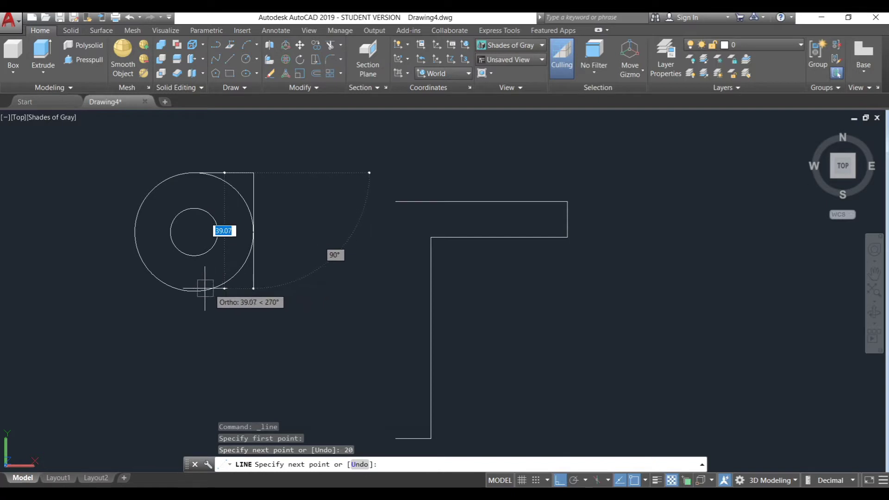
click(254, 291)
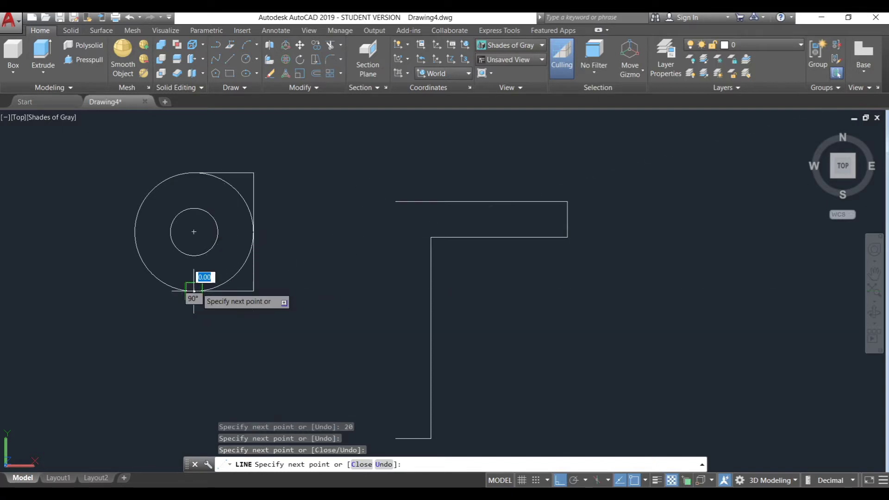
click(193, 291)
key(Escape)
Trim the arc inside the square corner to leave a D-shaped outline
click(337, 60)
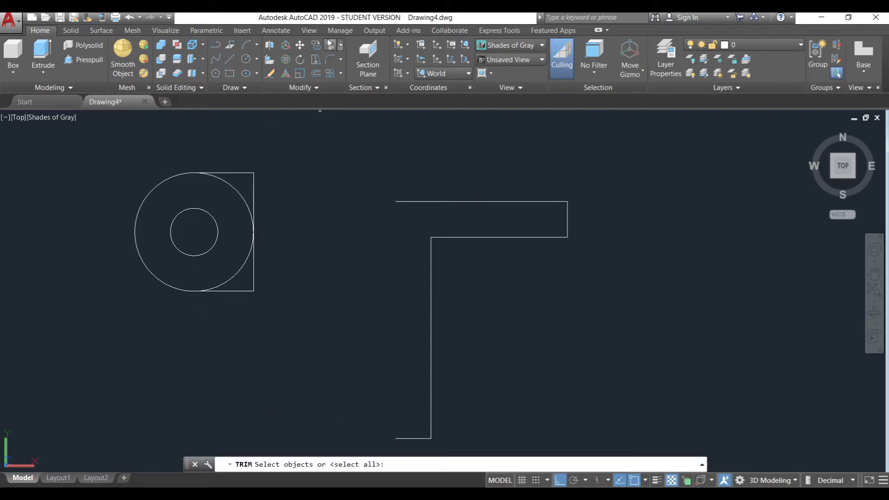
key(Return)
click(245, 204)
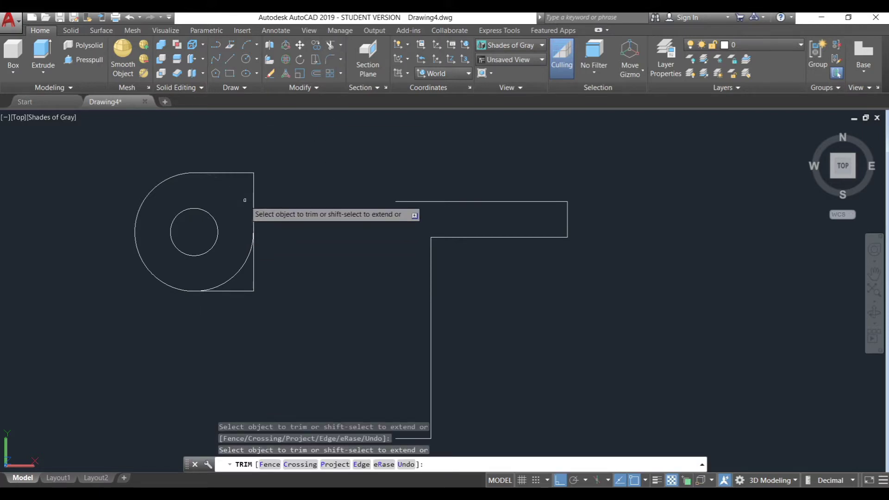
key(Escape)
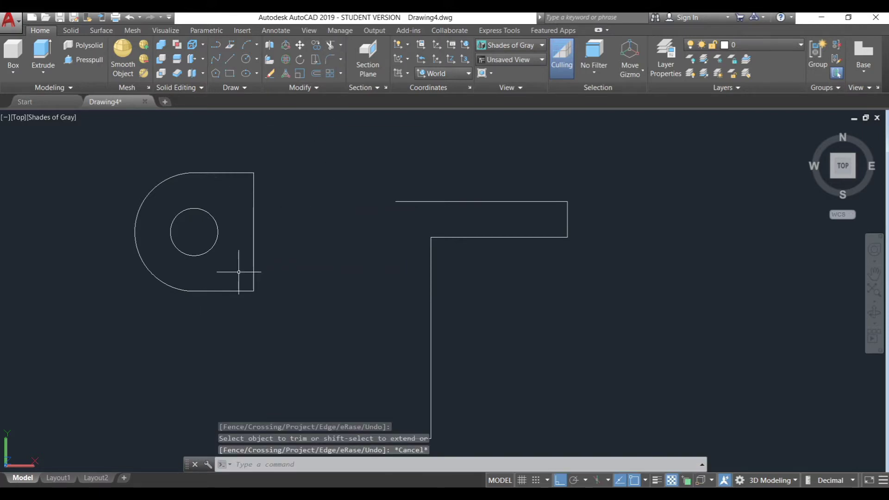
click(276, 330)
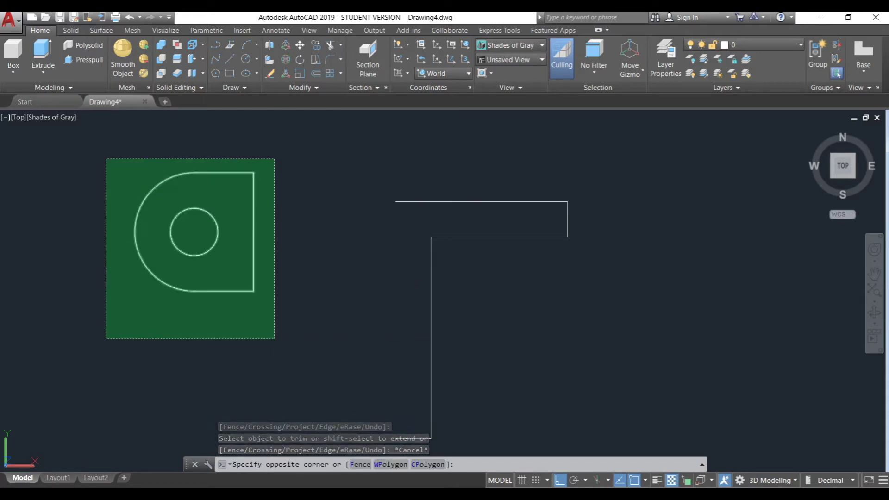
Move the D-shaped plate so its top-right corner meets the profile's upper corner
click(186, 143)
click(300, 46)
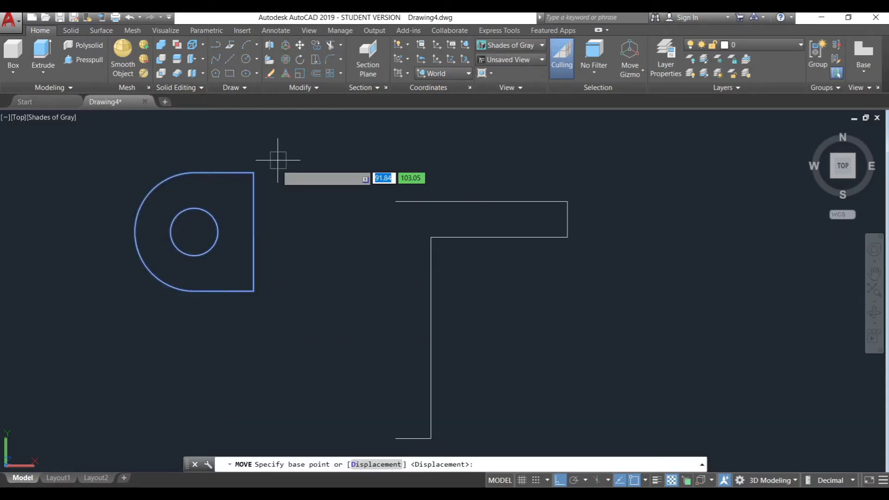
click(254, 172)
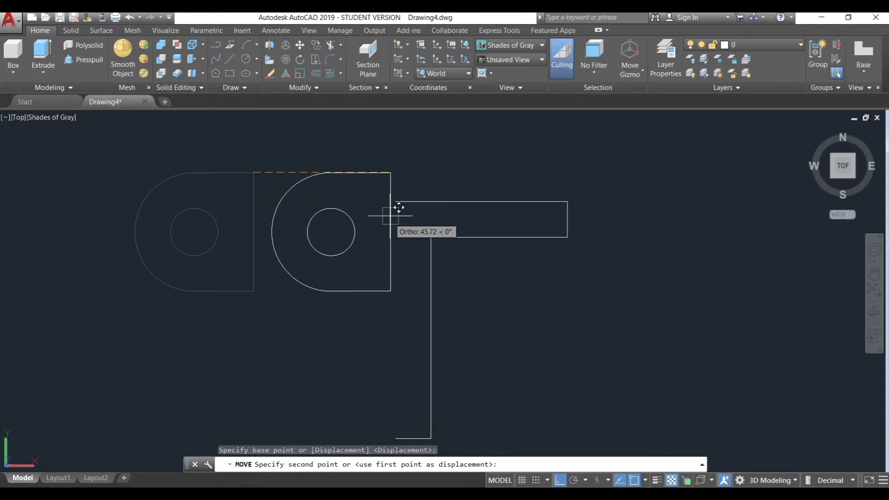
click(396, 203)
key(Escape)
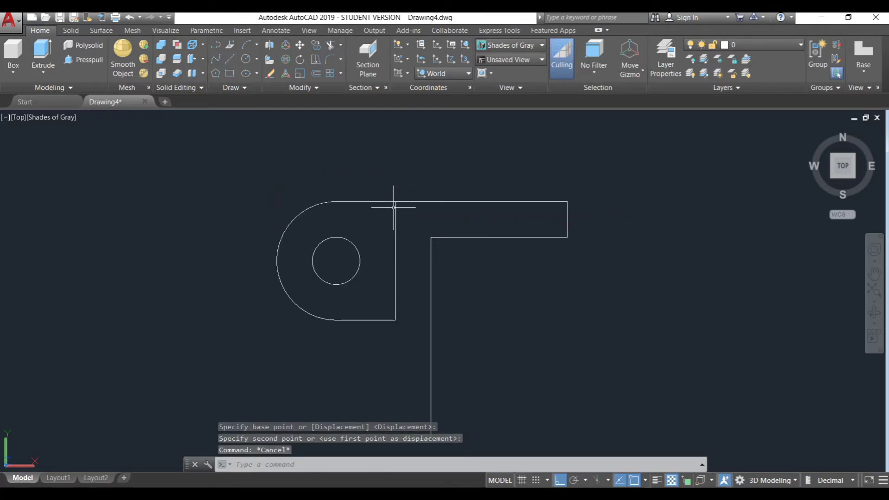
text(l)
Connect the profile's bottom end to the D-shape with a line and erase the stray vertical line
key(Return)
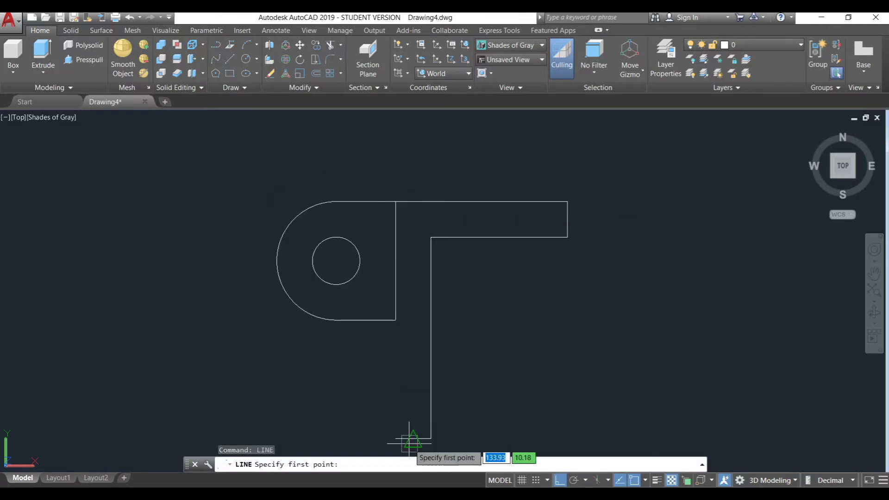
click(398, 437)
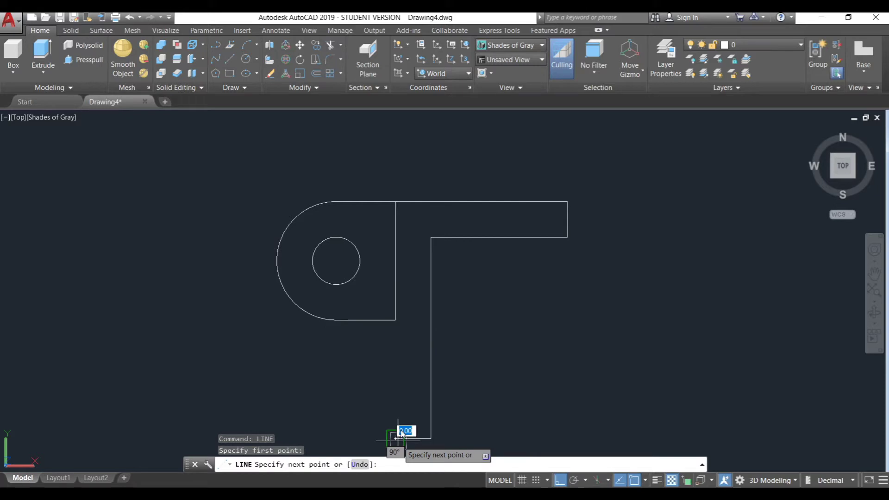
click(396, 320)
key(Escape)
click(397, 308)
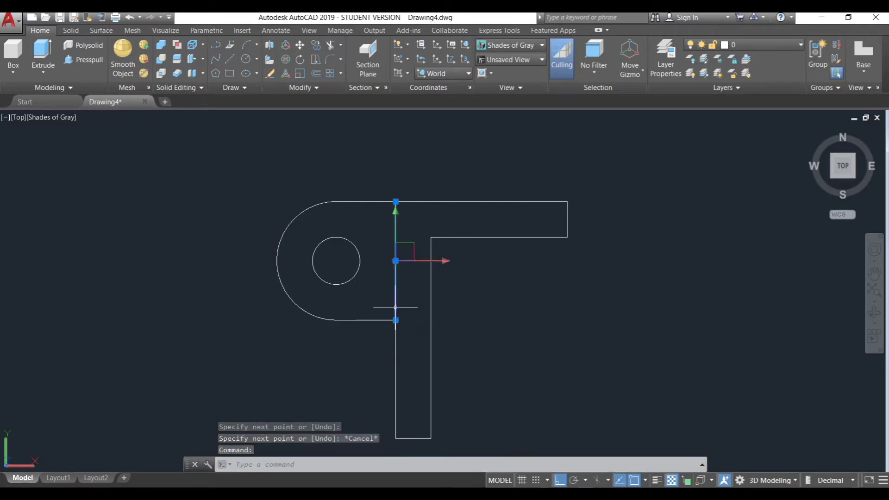
key(Delete)
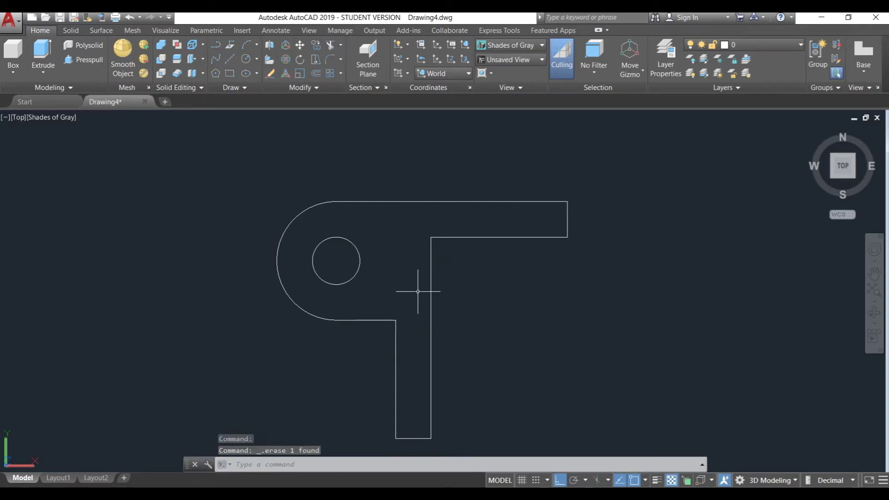
text(reg)
key(Return)
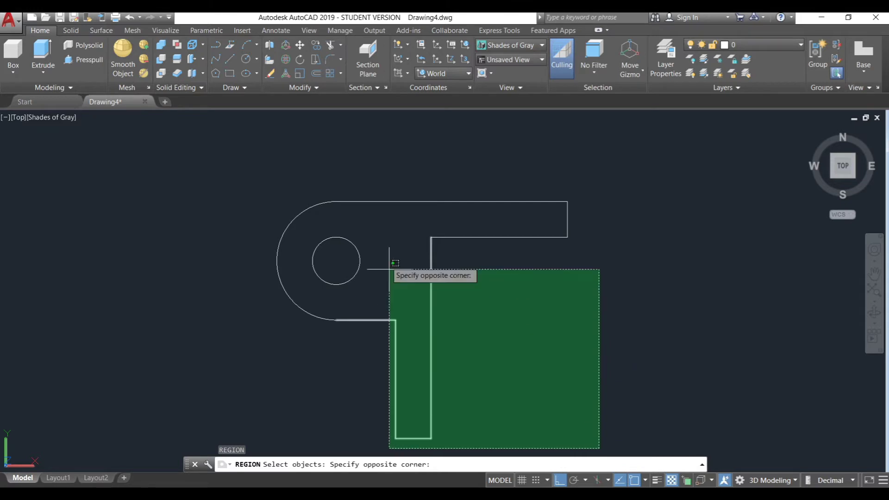
Turn the bracket outline and its circular hole into two regions
click(288, 148)
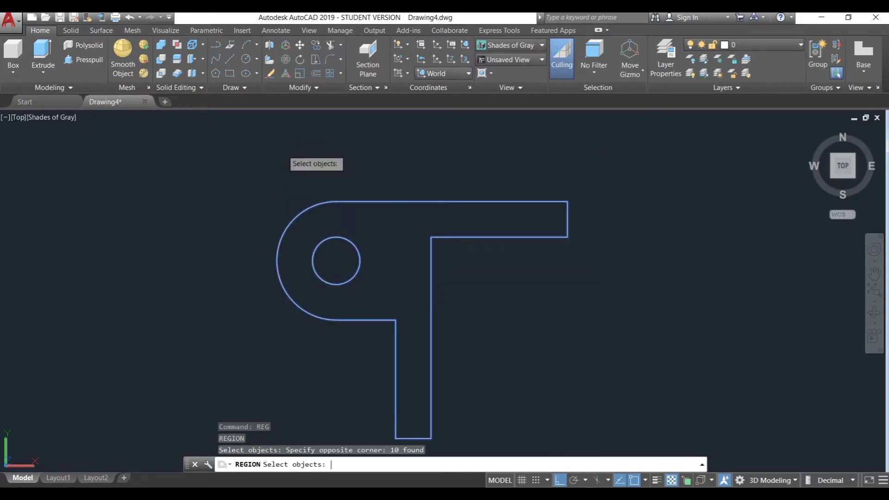
key(Return)
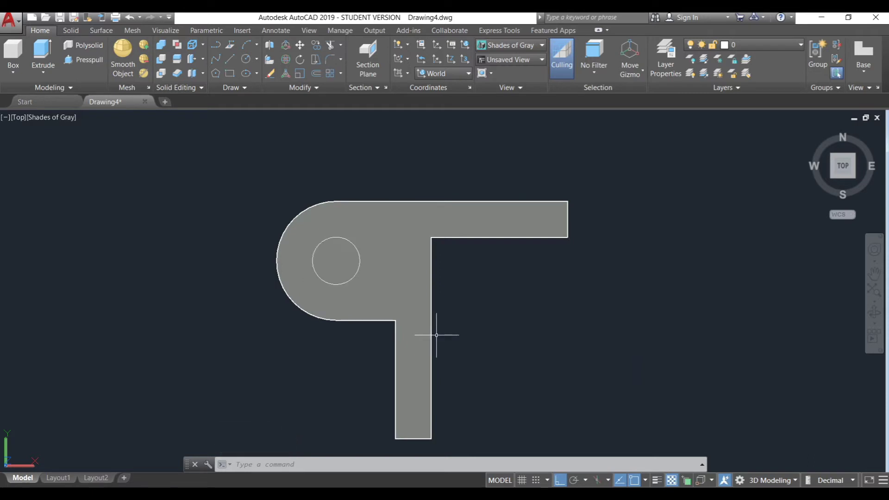
text(ex)
key(Return)
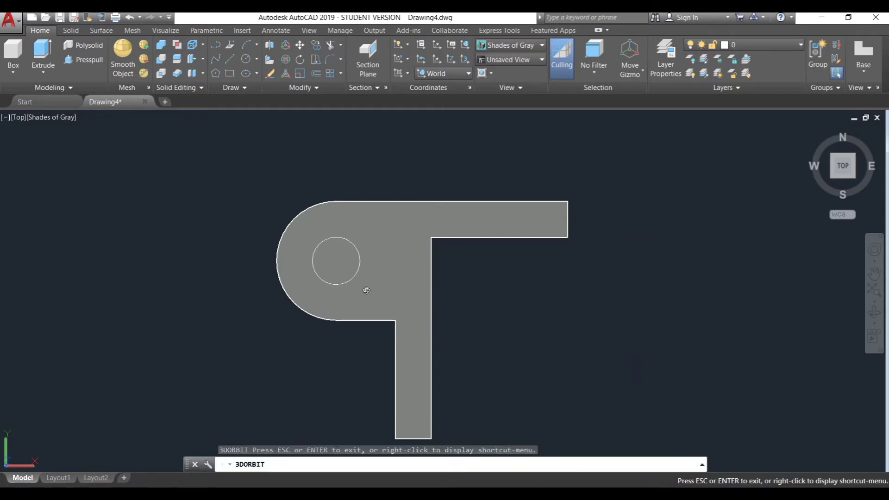
Tilt the view and extrude the bracket region 40 units into a solid
drag(367, 290, 378, 287)
key(Escape)
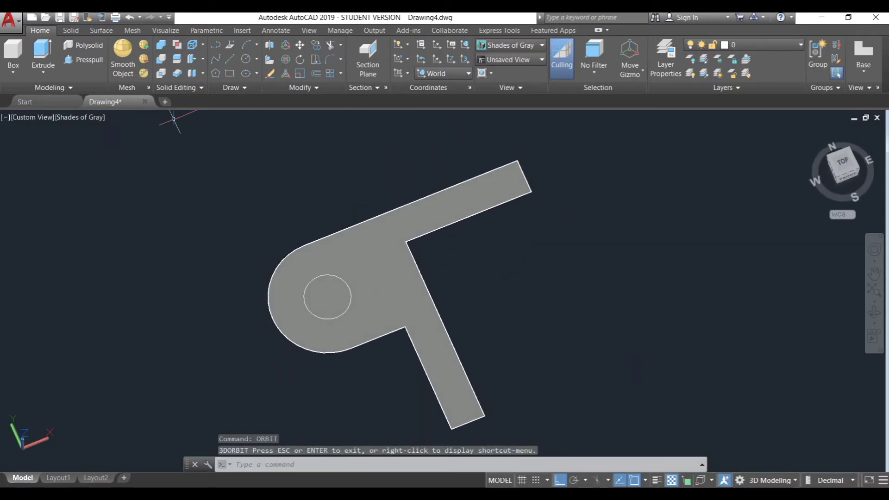
text(ext)
key(Return)
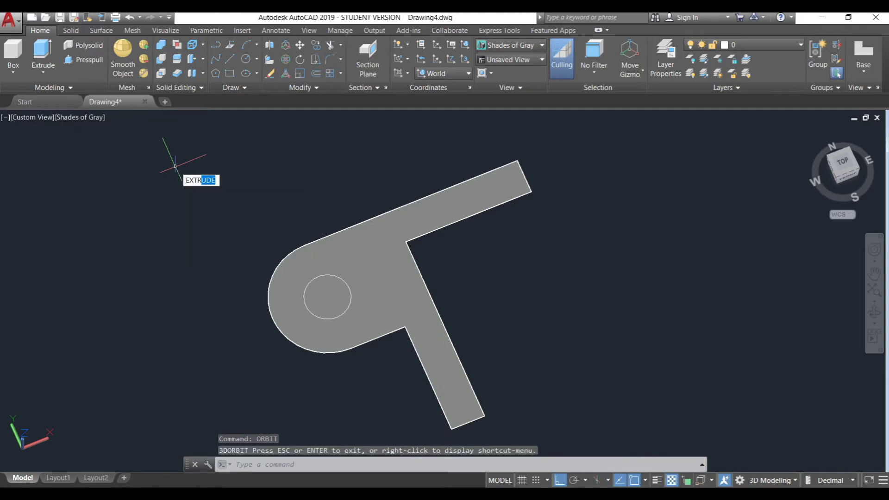
click(404, 317)
click(325, 294)
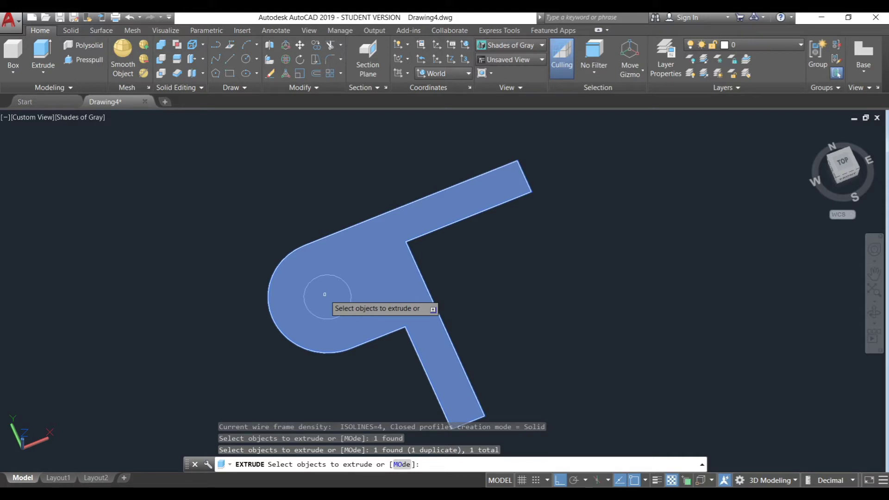
click(324, 295)
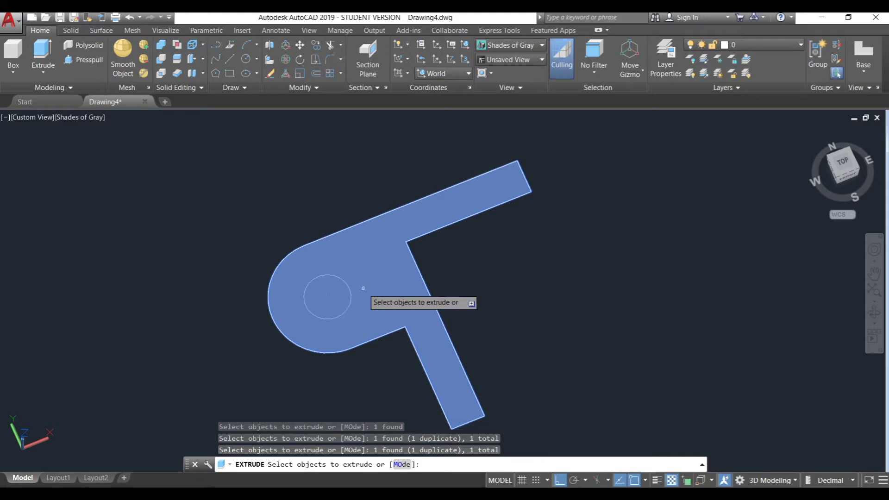
key(Return)
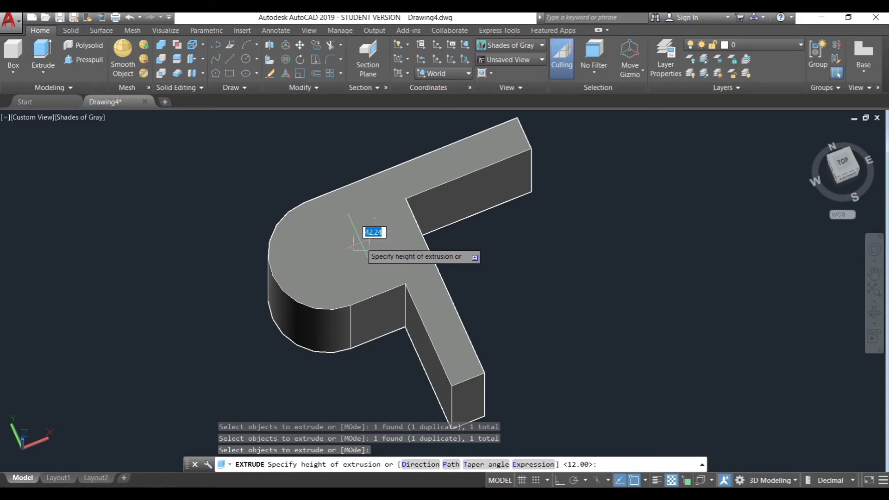
key(Return)
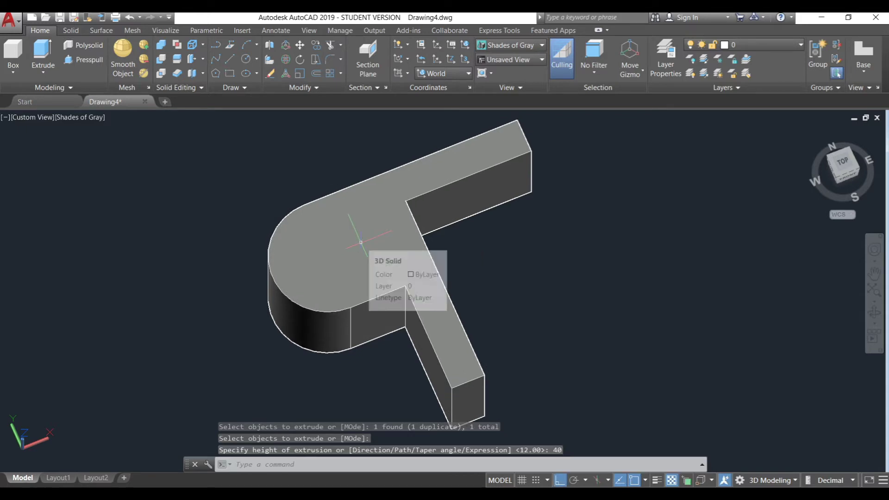
key(Escape)
key(Escape)
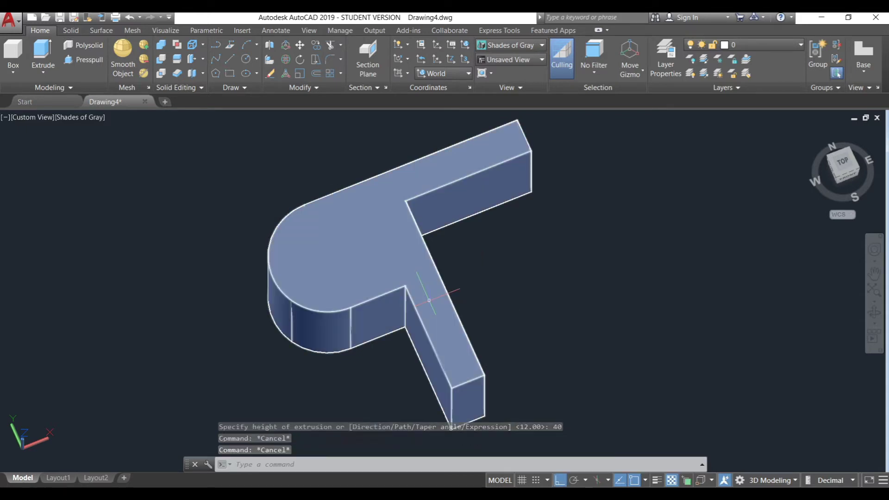
key(Escape)
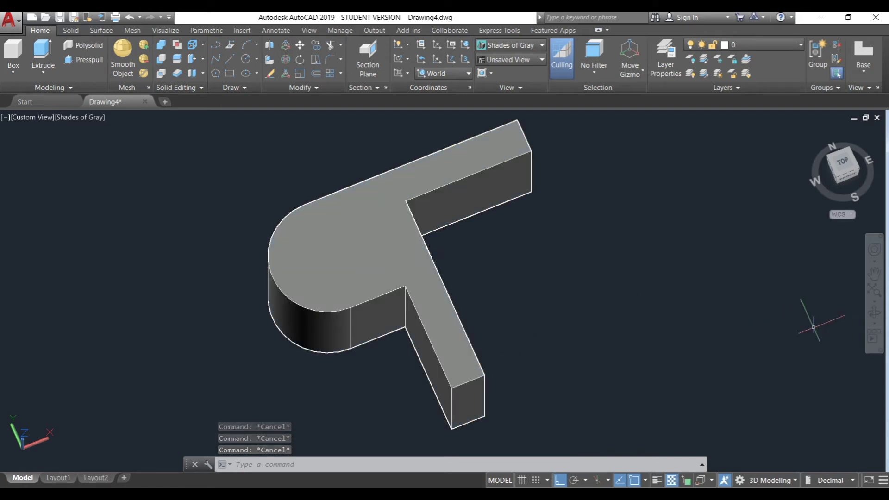
Press-pull the inner circle through the rounded end to cut a hole, viewing from underneath
text(3do)
key(Return)
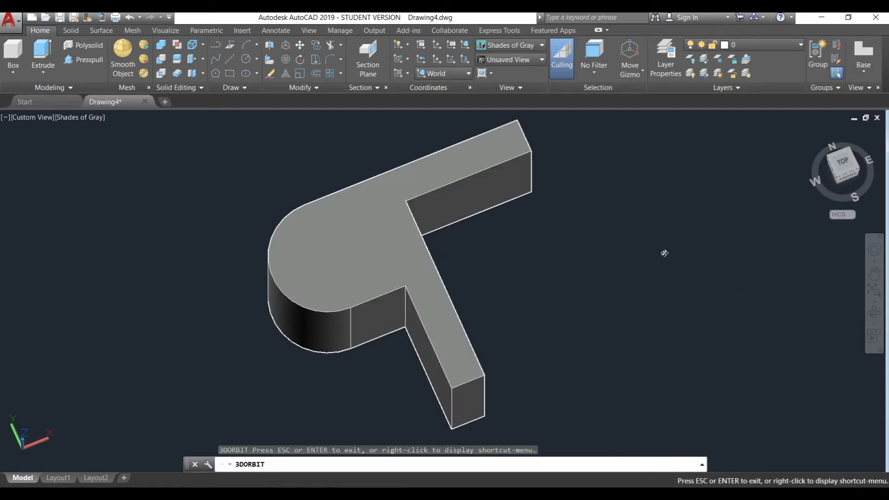
drag(636, 262, 508, 162)
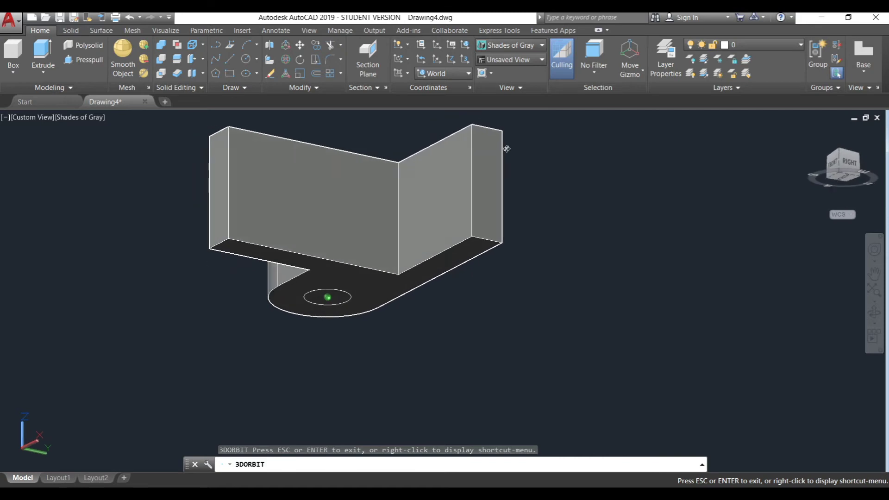
key(Escape)
click(98, 65)
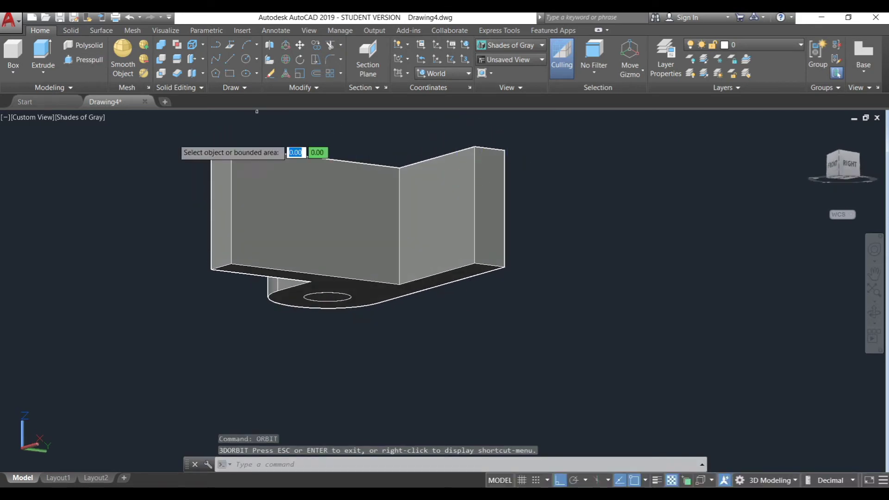
click(327, 297)
click(364, 132)
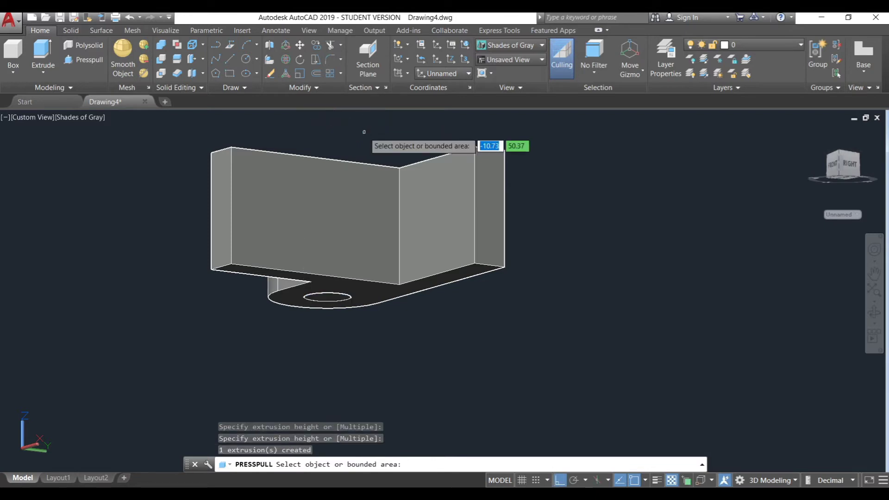
key(Return)
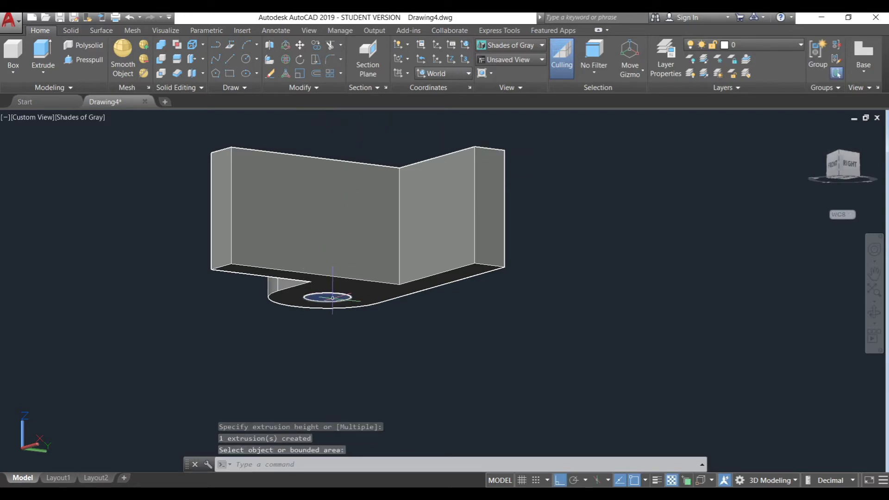
text(3dorbit)
key(Return)
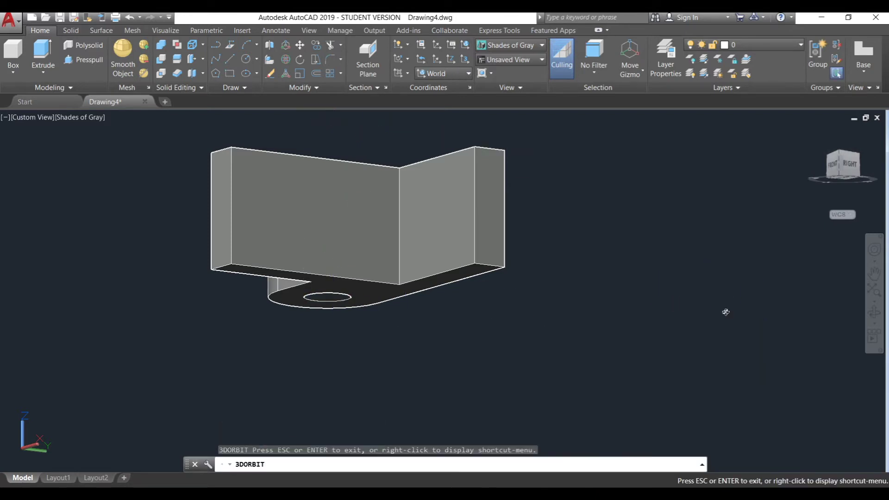
mouse_move(572, 273)
mouse_down()
mouse_move(562, 440)
mouse_move(570, 433)
mouse_up()
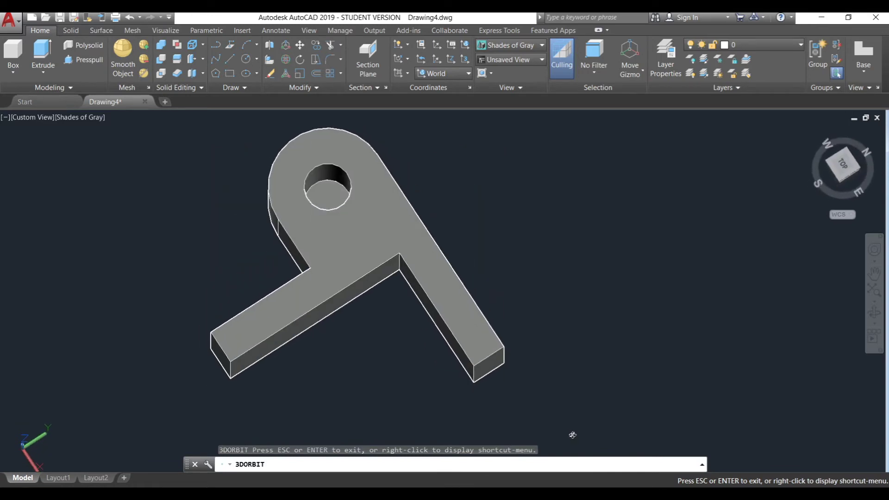
Fillet the two end edges of the lower arm with radius 20
key(Escape)
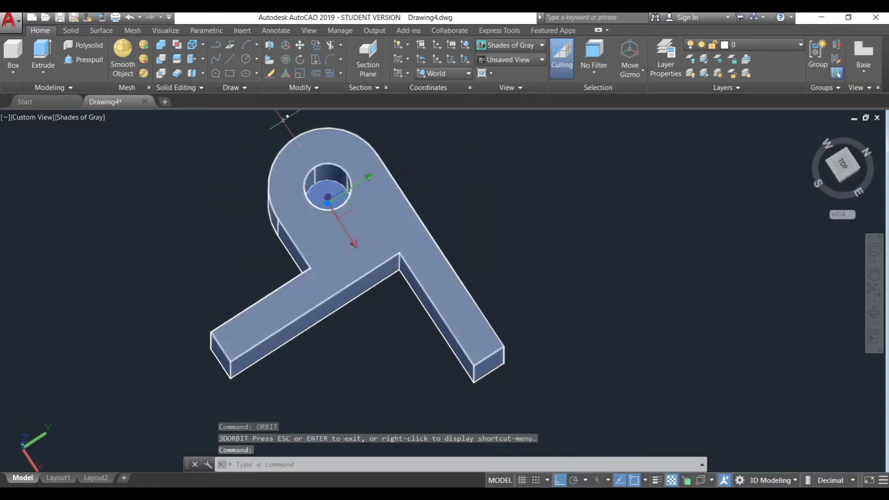
click(195, 47)
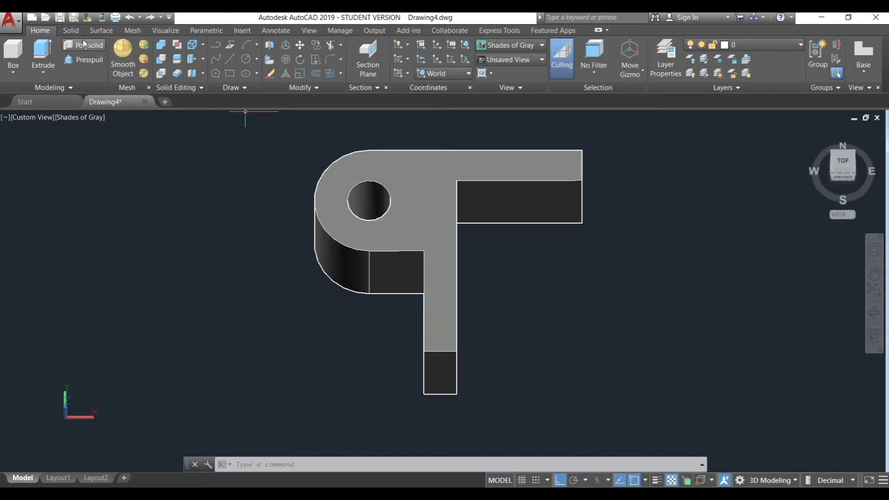
click(77, 32)
click(415, 54)
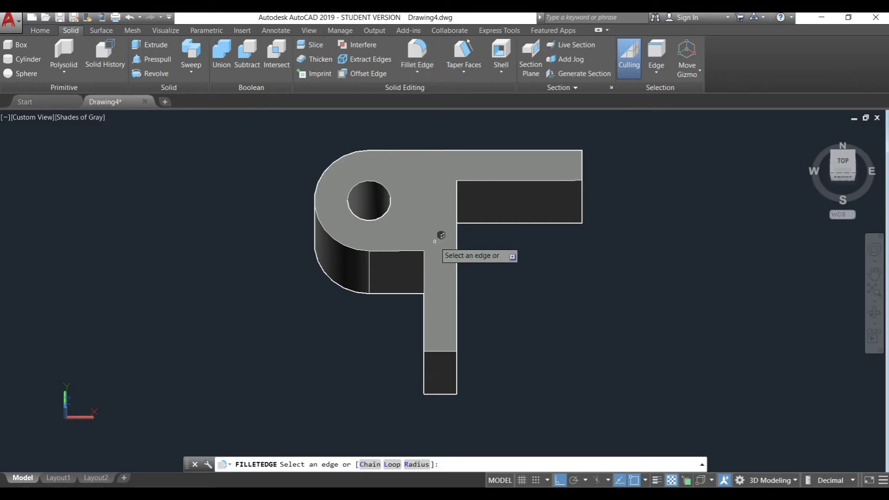
click(422, 467)
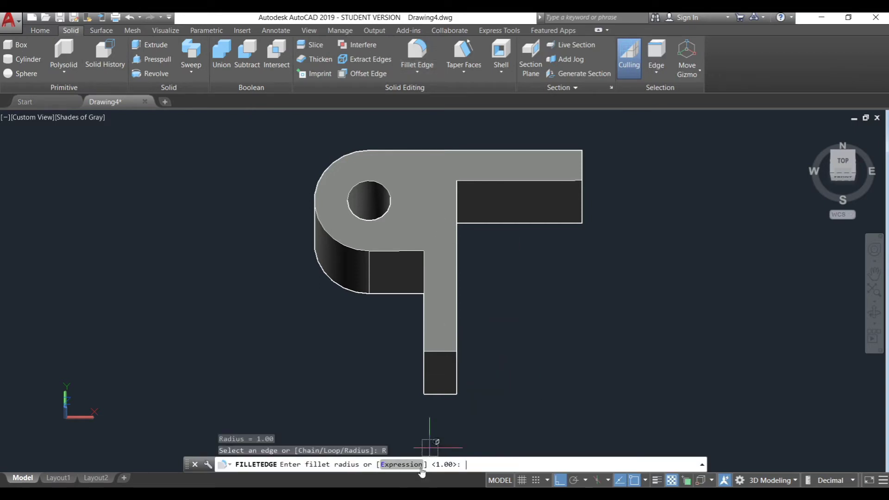
text(2)
key(Return)
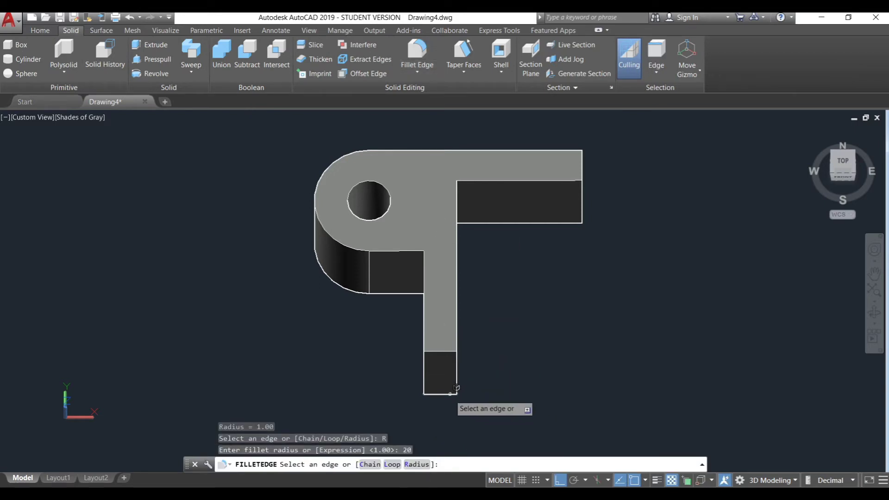
click(456, 389)
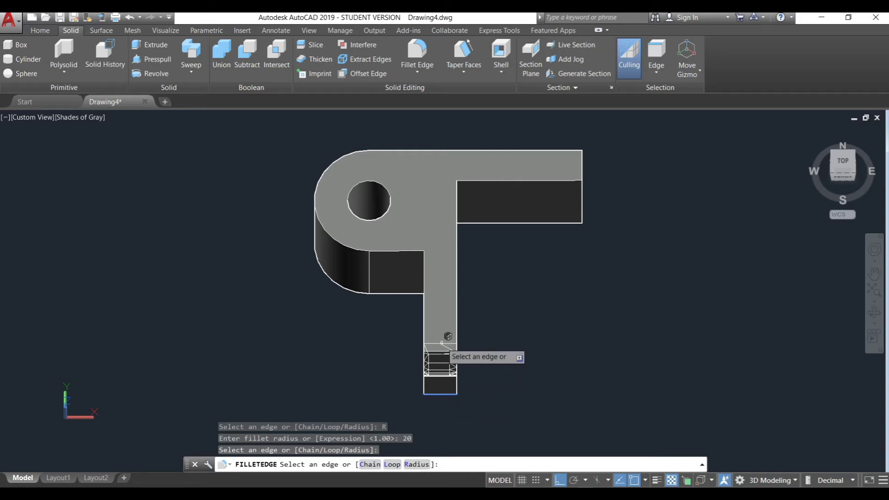
click(445, 351)
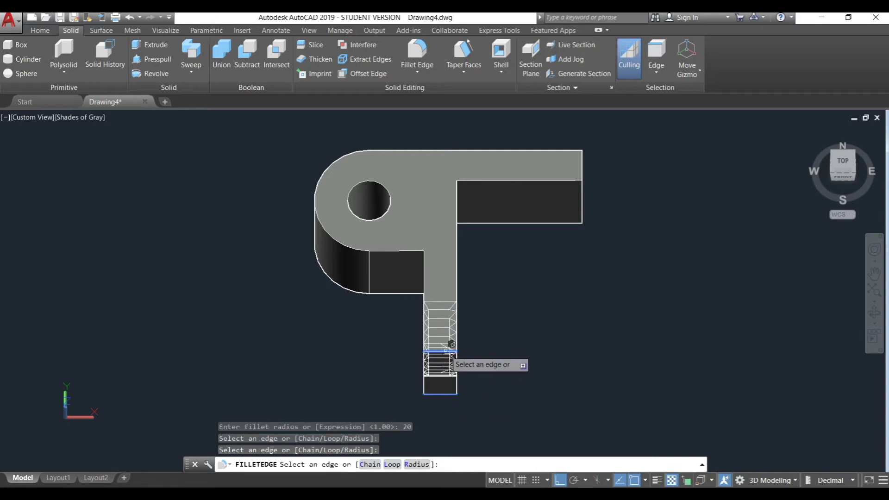
key(Return)
key(Return)
key(Escape)
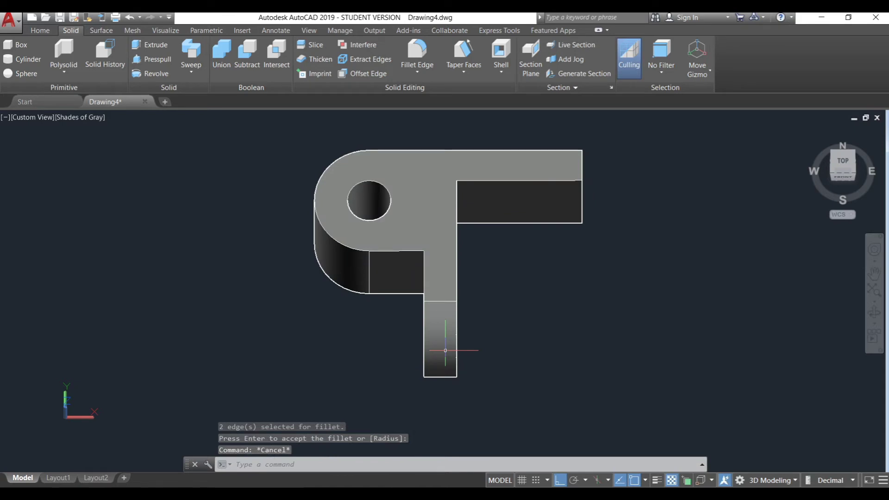
text(3d)
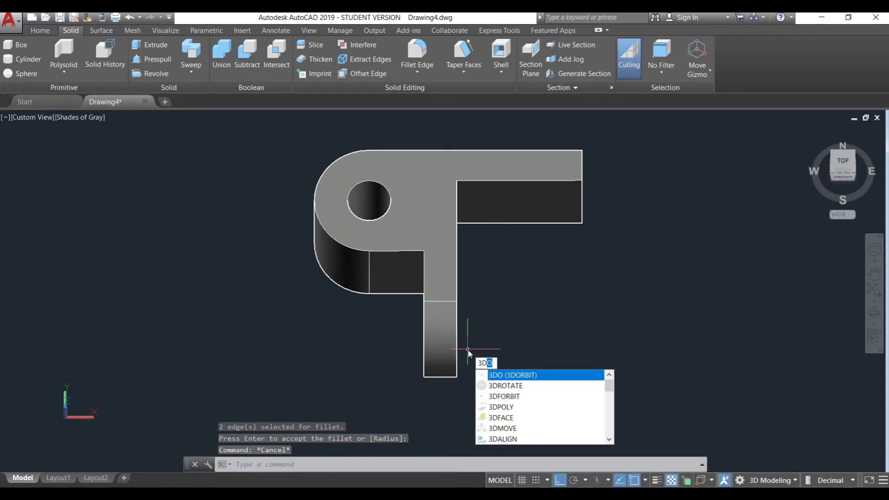
Orbit to a side view and draw a radius-8 circle on the rounded arm end
key(Escape)
key(Escape)
text(or)
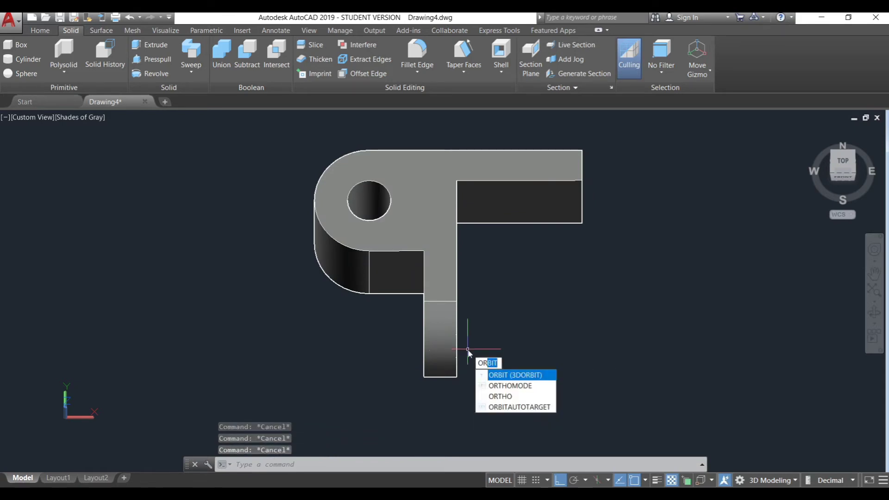
key(Return)
drag(486, 337, 382, 260)
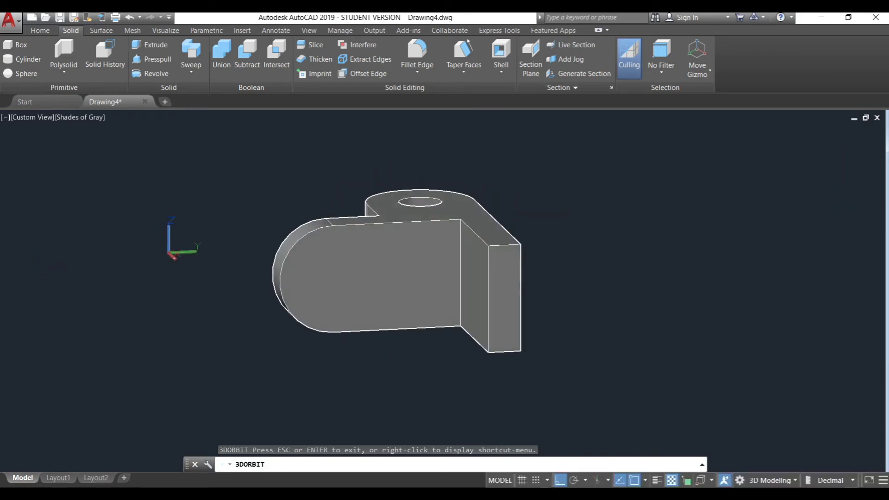
key(Escape)
click(40, 30)
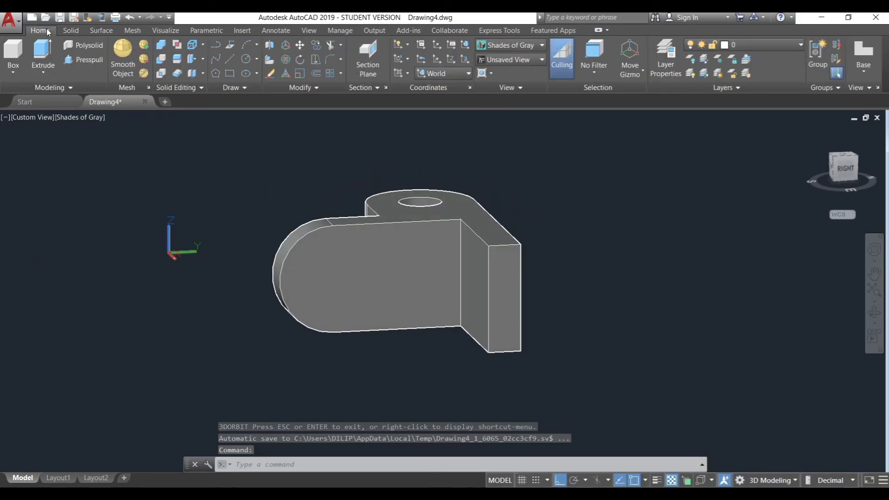
click(246, 59)
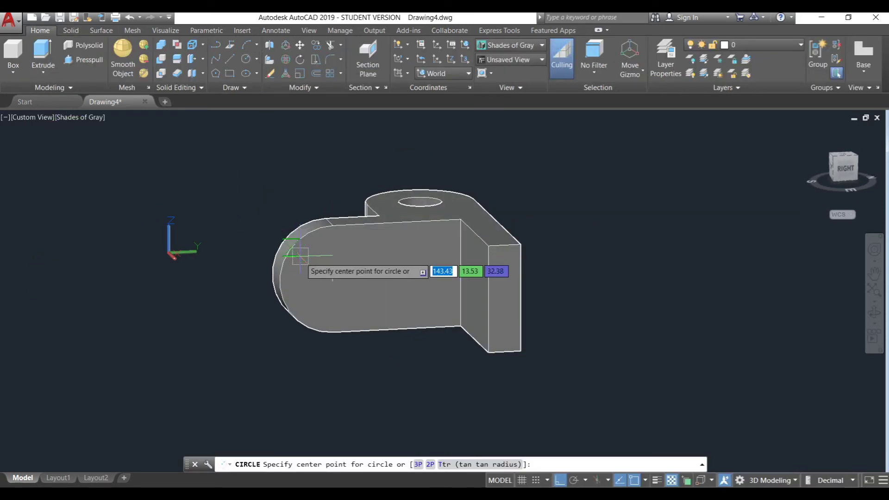
click(333, 279)
text(8)
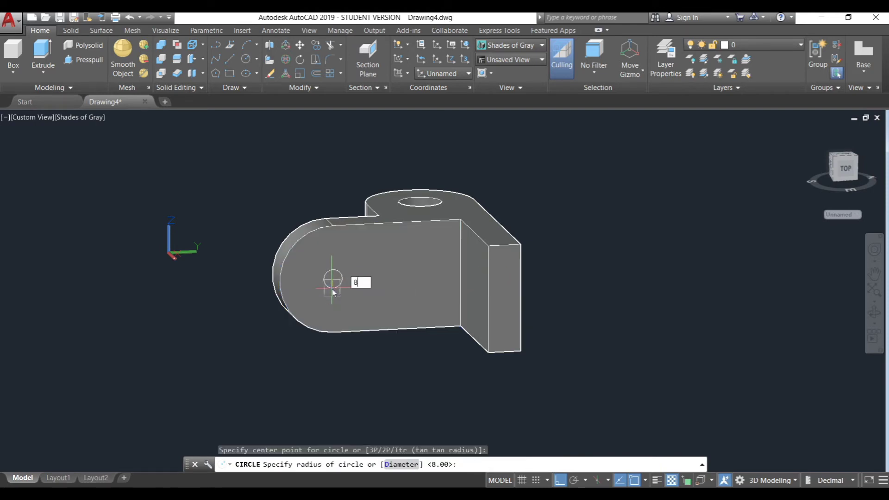
key(Return)
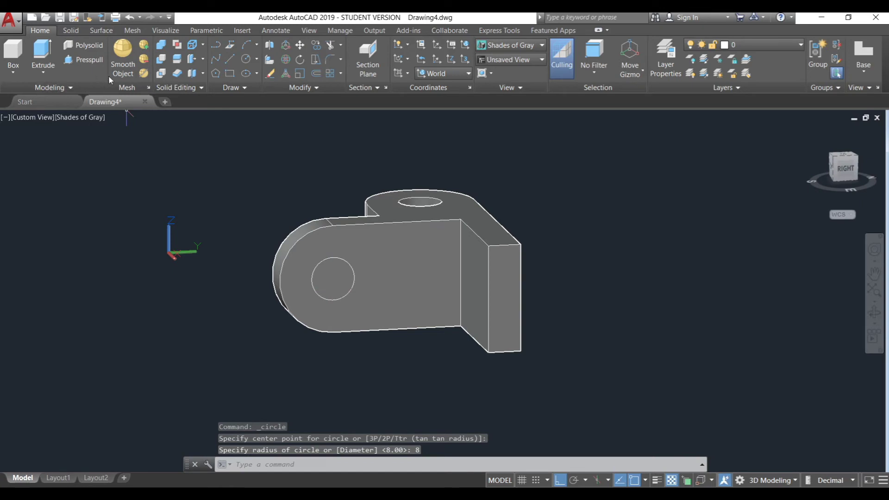
Press-pull the radius-8 circle through the arm to cut the hole
click(88, 62)
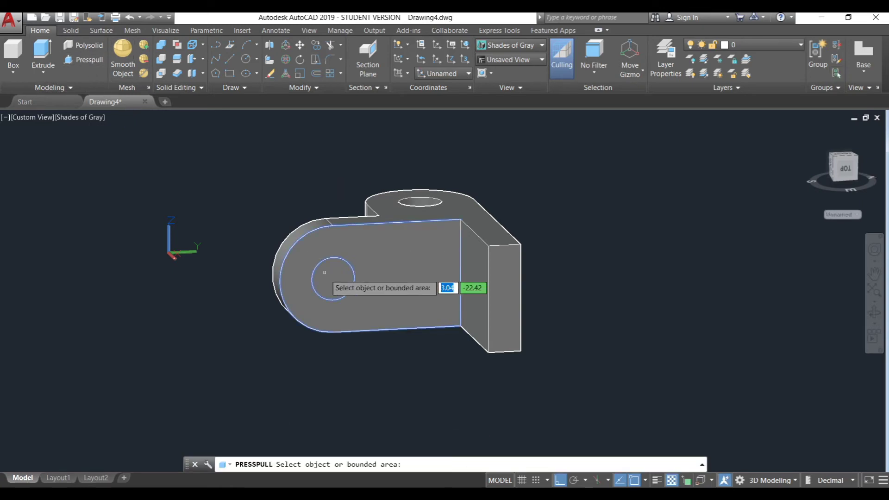
click(325, 272)
click(280, 199)
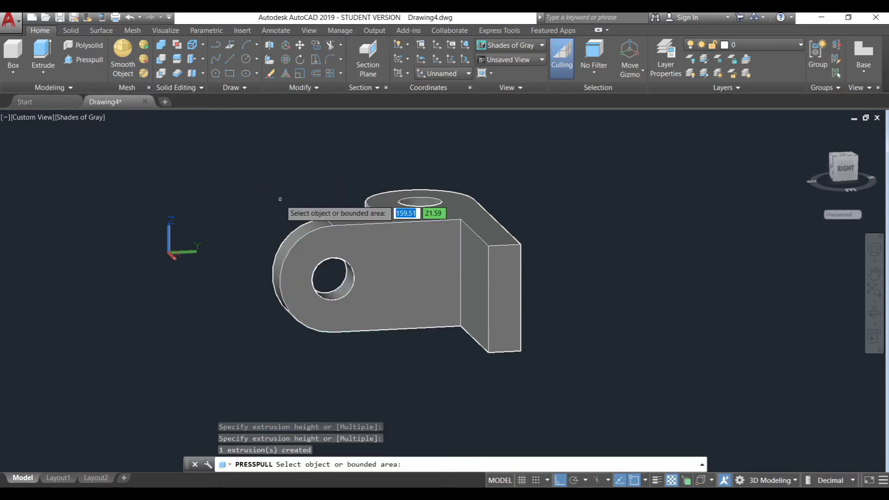
key(Return)
shift+middle_drag(280, 200, 378, 135)
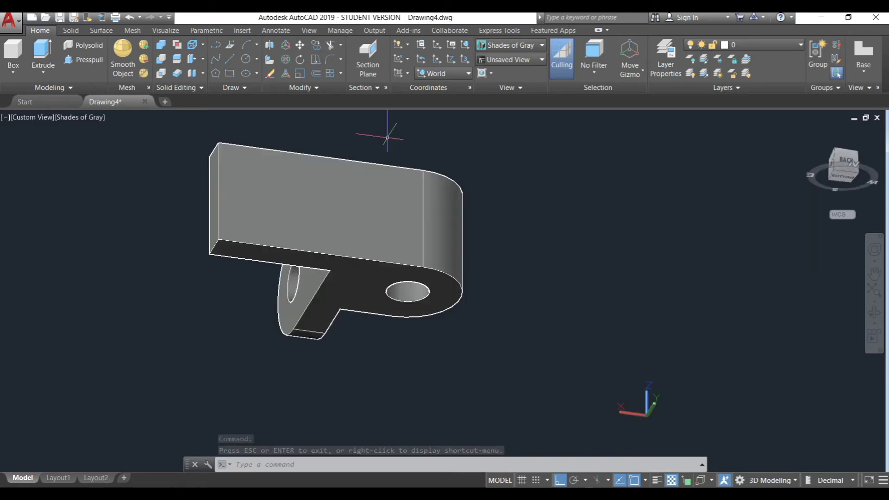
Fillet the two edges of the remaining square arm end with radius 20
click(71, 31)
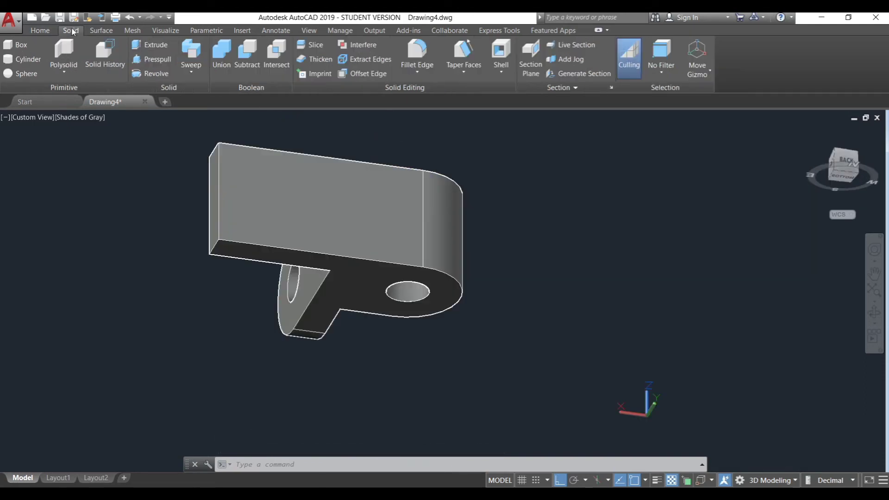
click(425, 61)
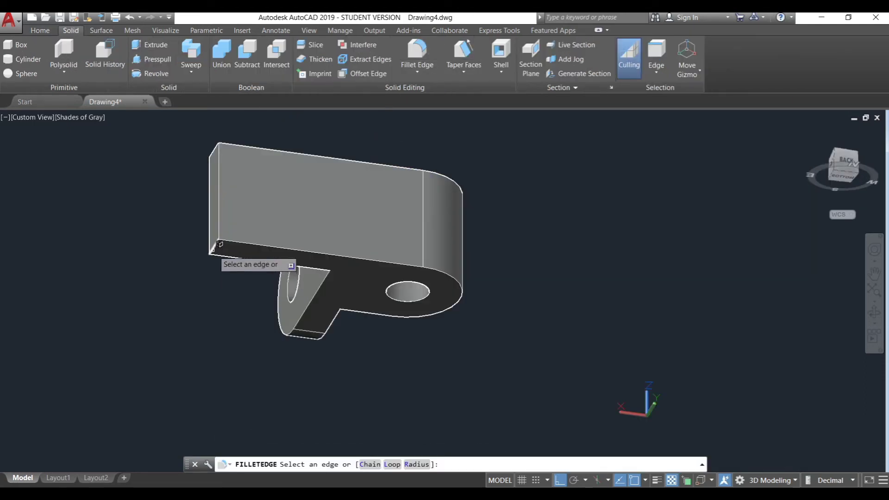
click(424, 465)
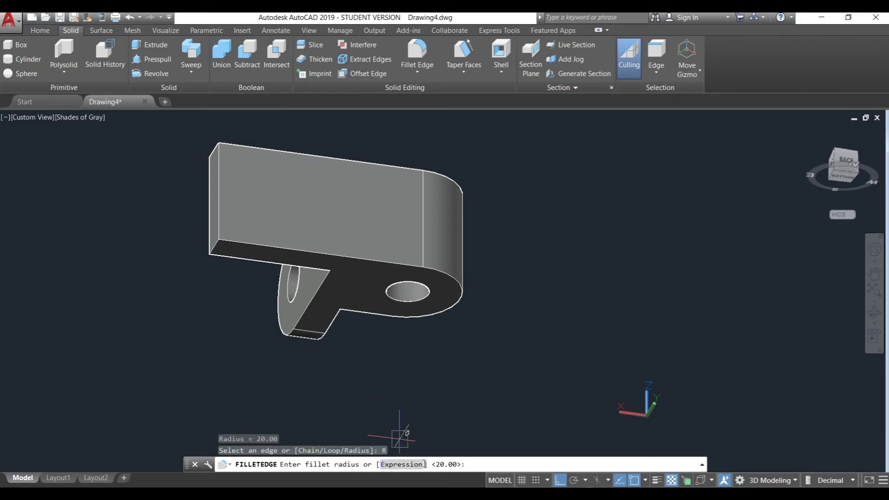
click(214, 246)
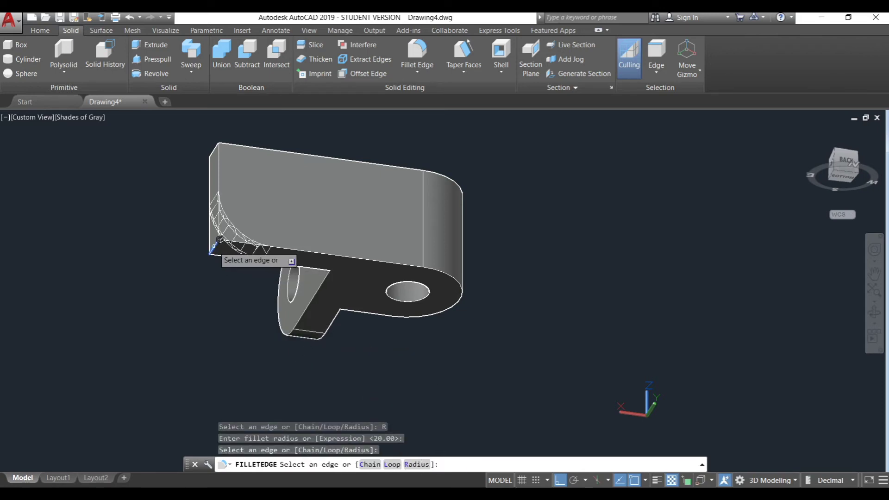
click(215, 146)
key(Return)
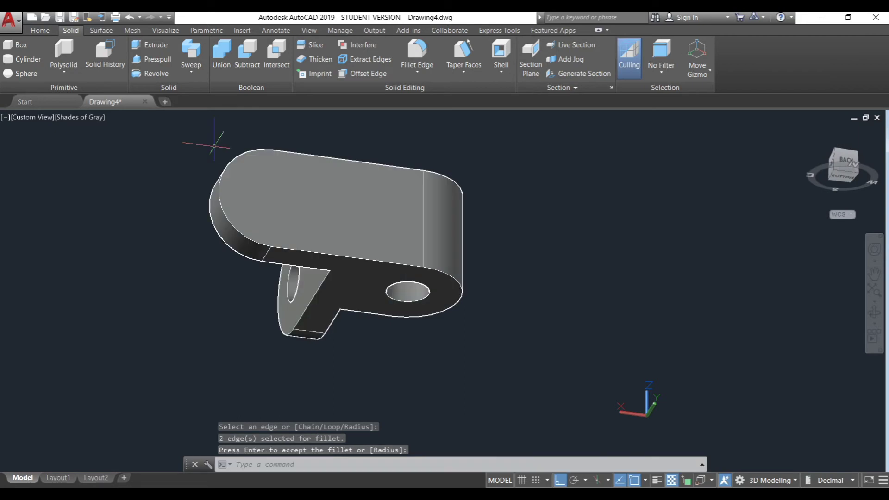
click(40, 30)
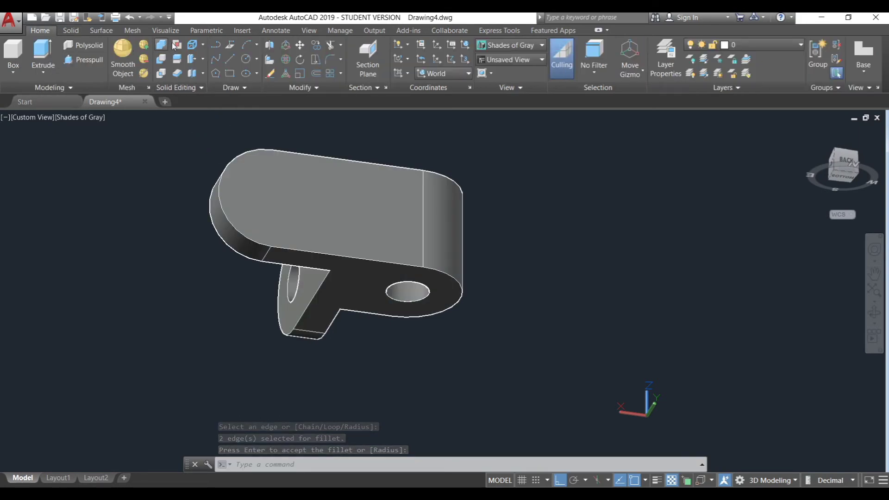
click(246, 62)
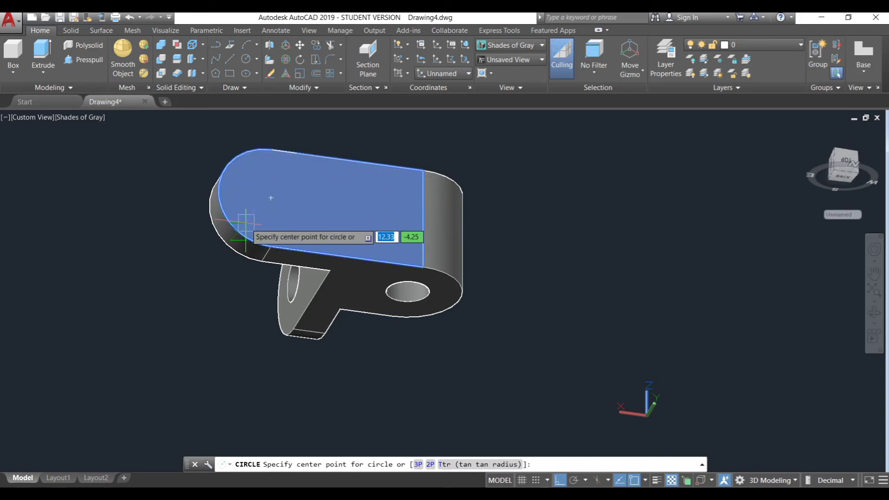
Draw a radius-8 circle on the rounded end face and press-pull it through the arm
click(271, 197)
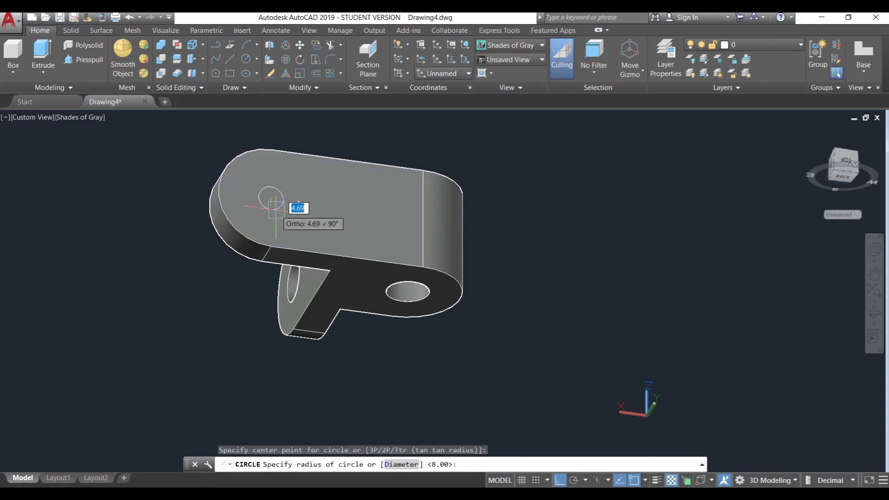
text(8)
key(Return)
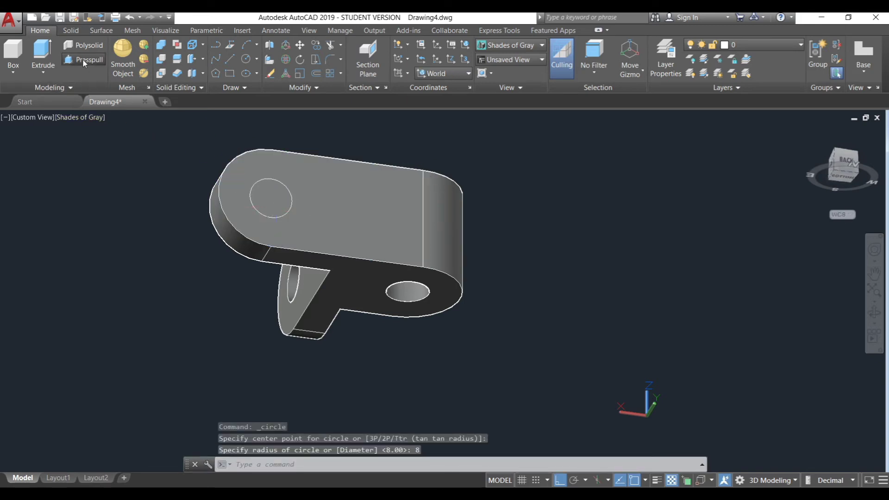
click(82, 59)
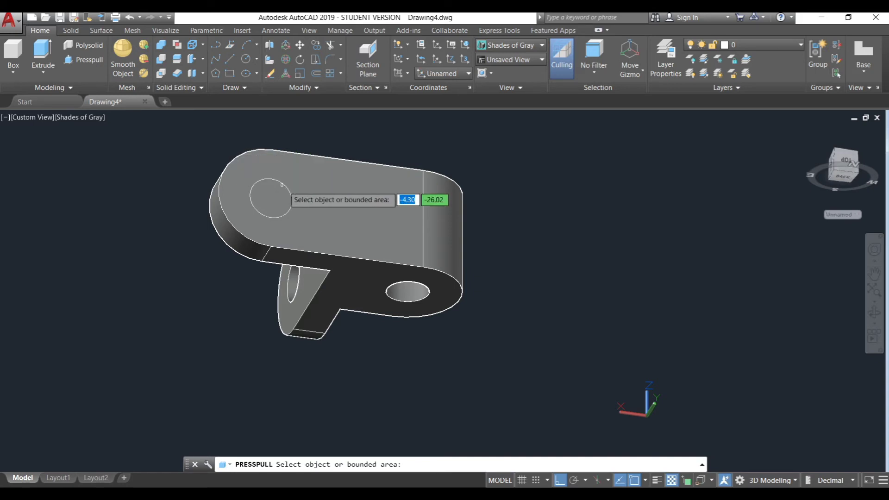
click(271, 201)
click(216, 238)
key(Return)
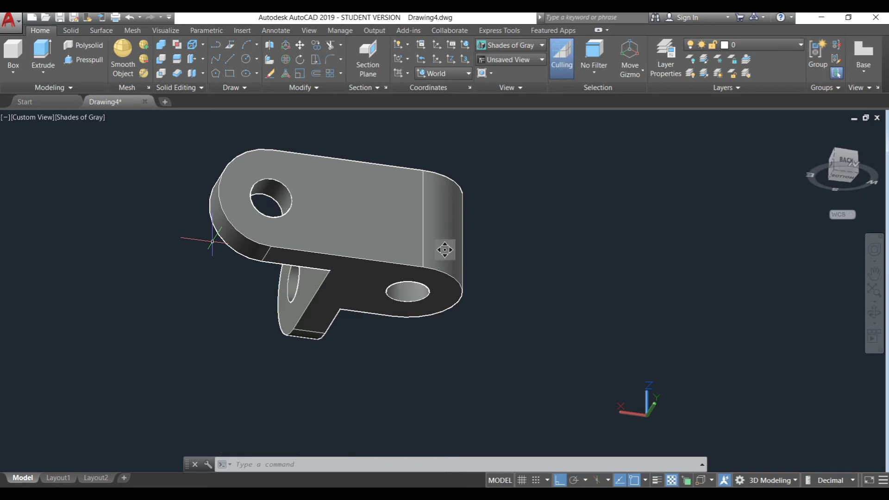
Draw a closed 16 by 40 rectangular outline with lines above the rounded arm end
click(218, 61)
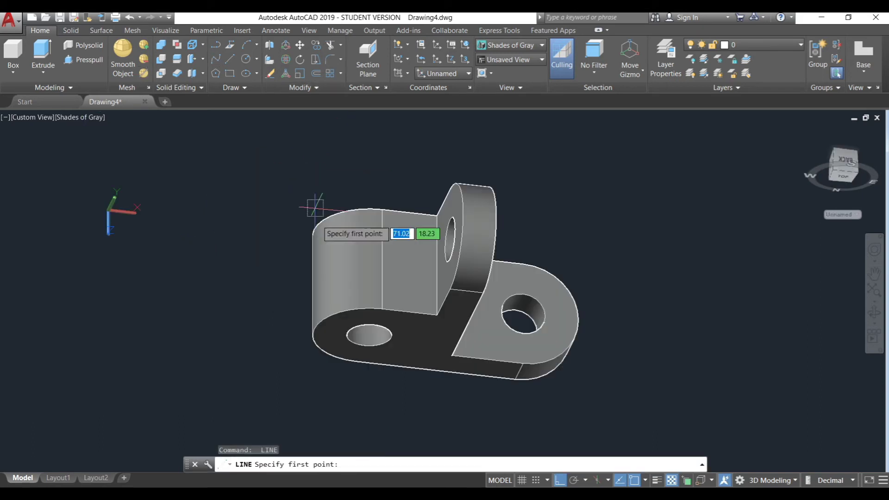
click(394, 224)
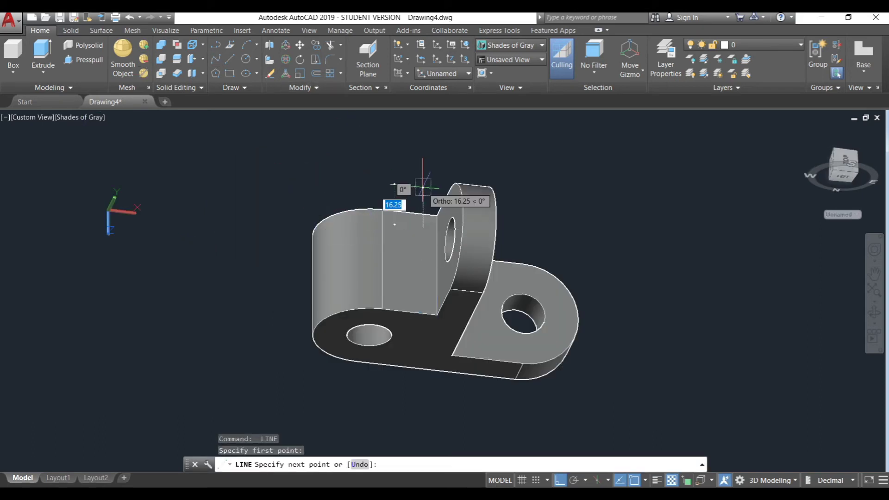
text(16)
key(Return)
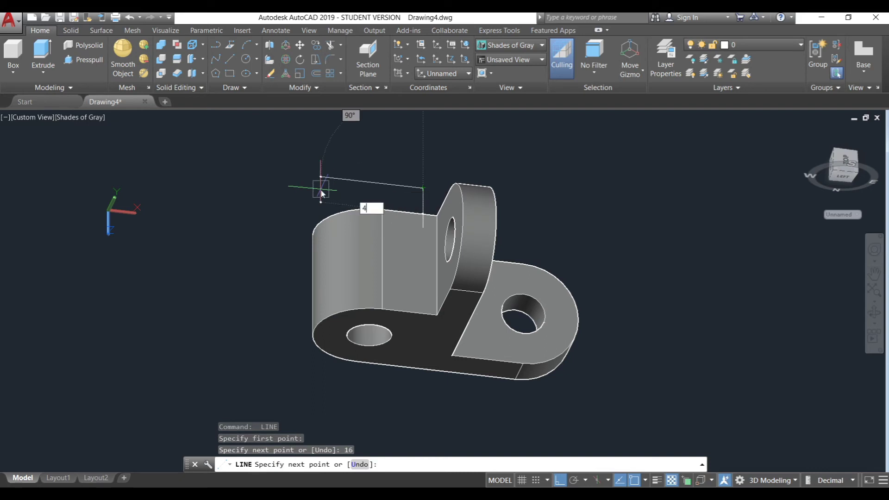
key(Return)
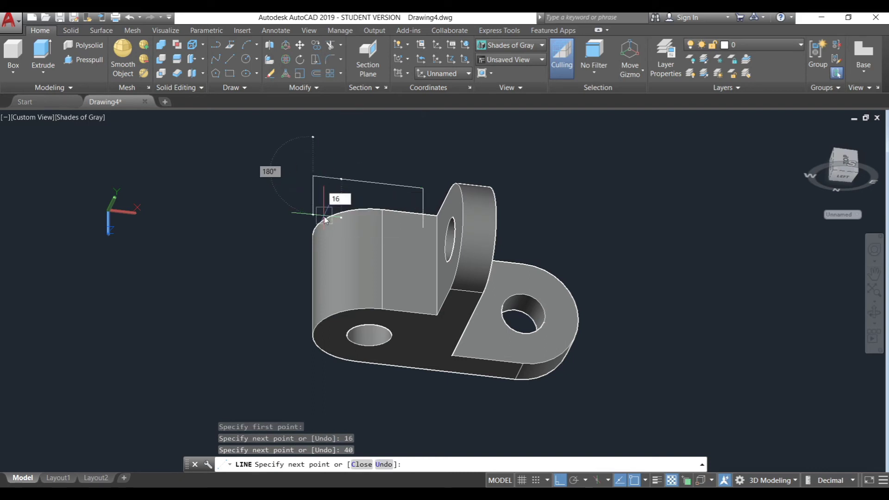
key(Return)
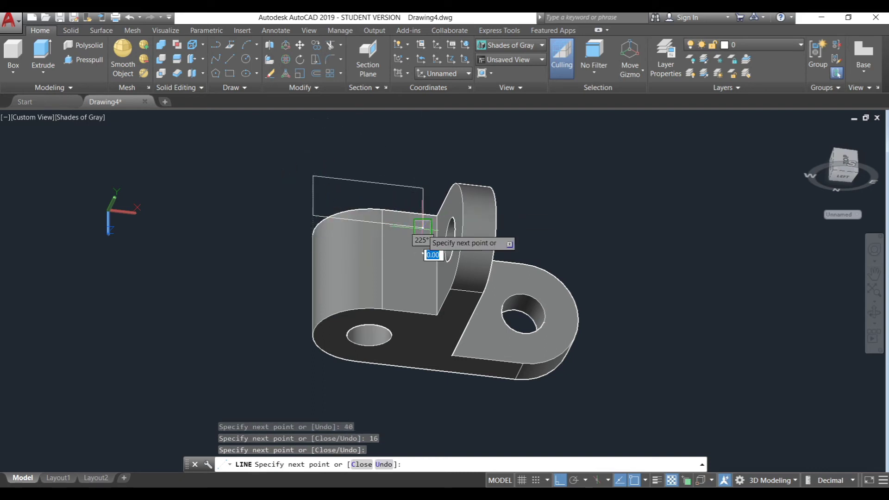
key(Escape)
Convert the four rectangle lines into a region with REG
text(reg)
key(Return)
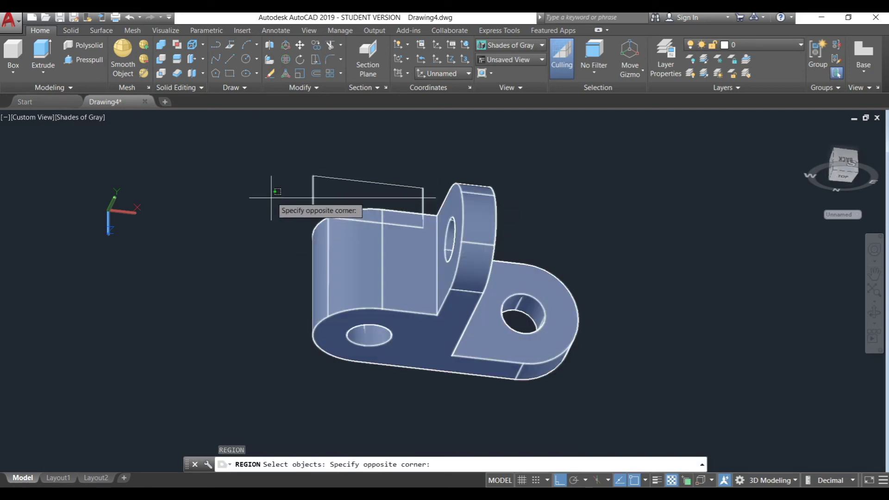
click(273, 183)
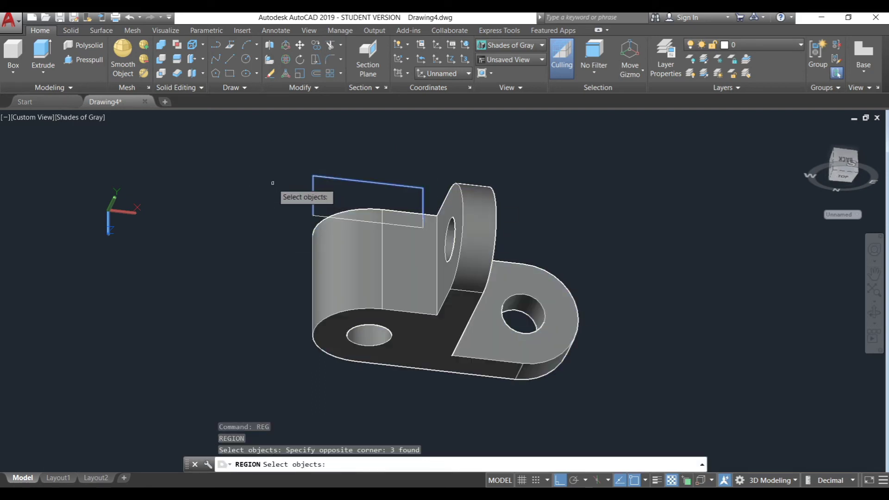
click(320, 217)
key(Return)
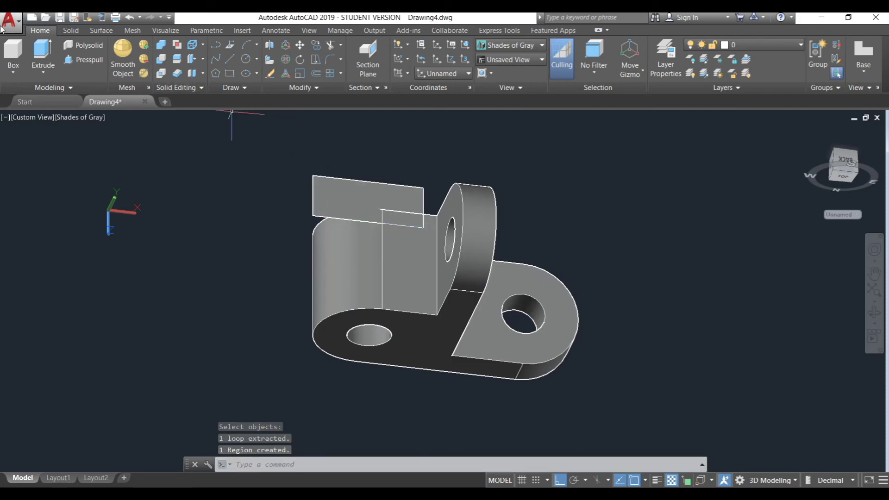
click(34, 51)
Extrude the rectangular region 40 units into a box
click(338, 205)
key(Return)
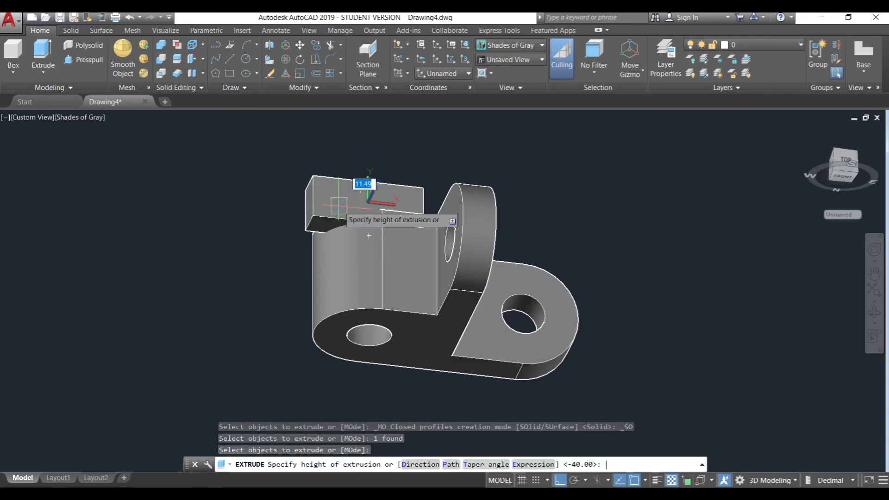
text(40)
key(Return)
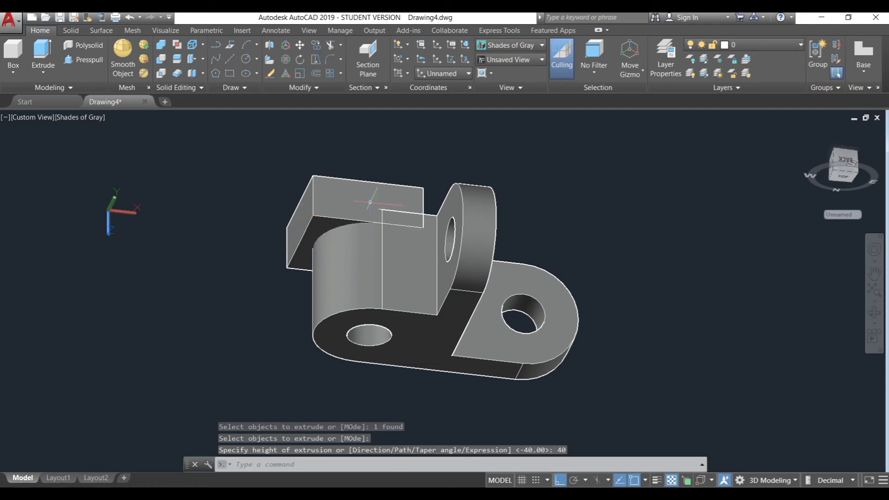
Move the box from its corner into the rounded arm end
click(324, 203)
click(300, 45)
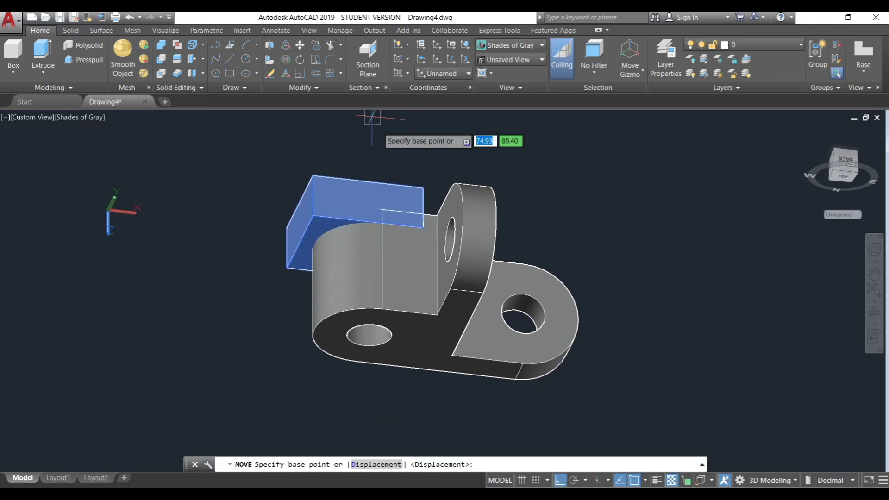
click(424, 188)
scroll(427, 252, up, 1)
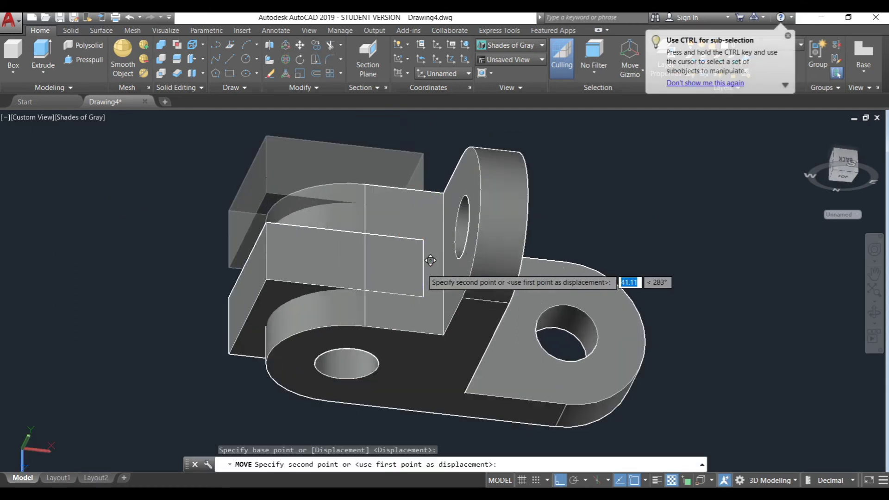
scroll(452, 255, up, 2)
click(448, 260)
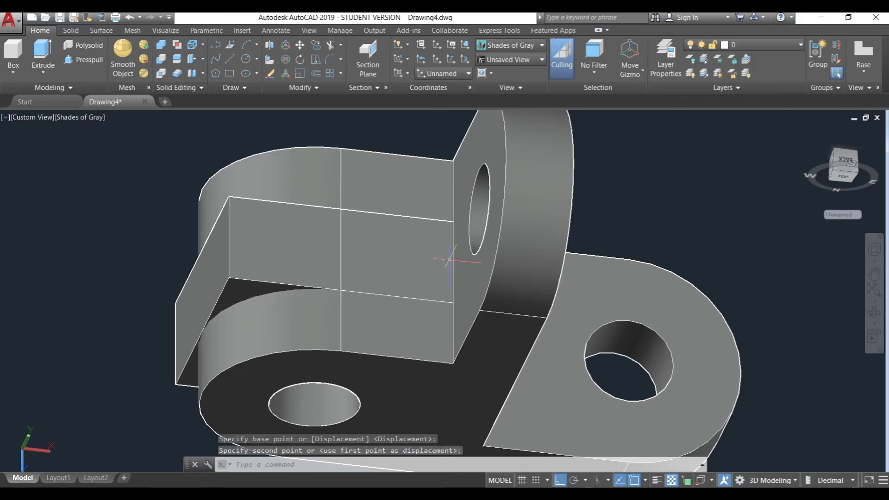
key(Escape)
Subtract the box from the bracket to cut the slot into a fork
click(165, 61)
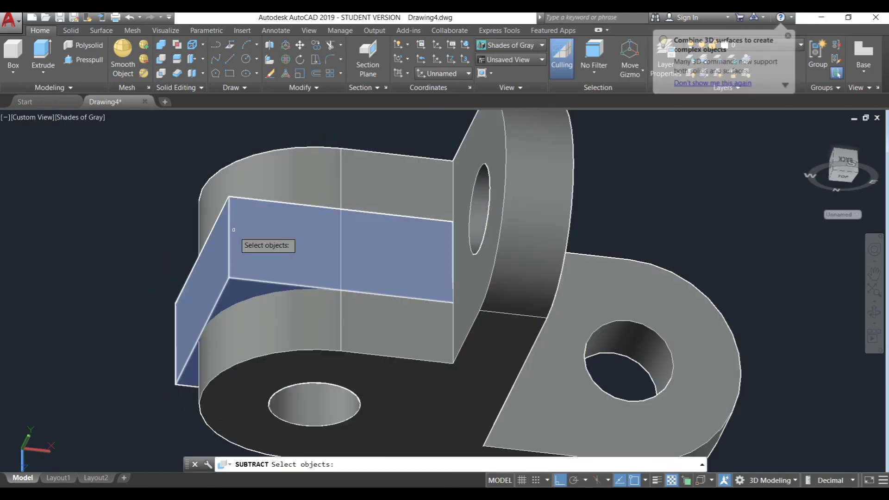
click(300, 326)
key(Return)
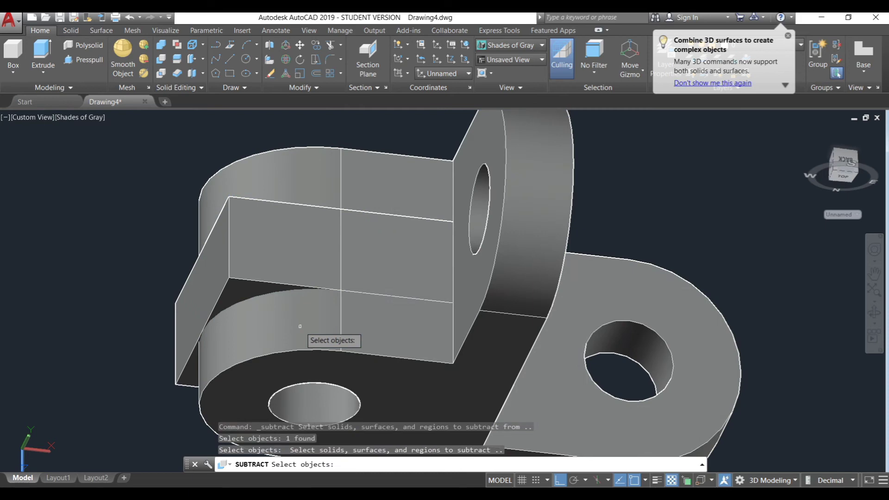
click(260, 238)
key(Return)
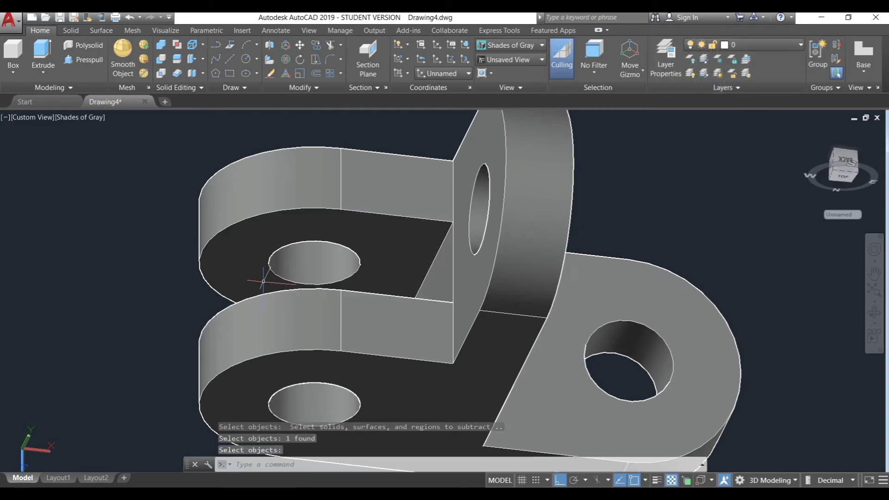
key(Escape)
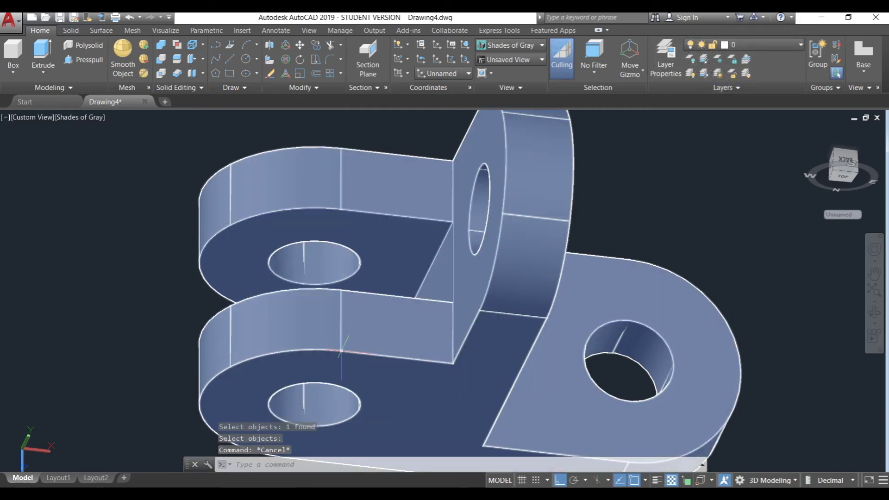
Orbit freely around the slotted bracket to a new viewpoint
text(Or)
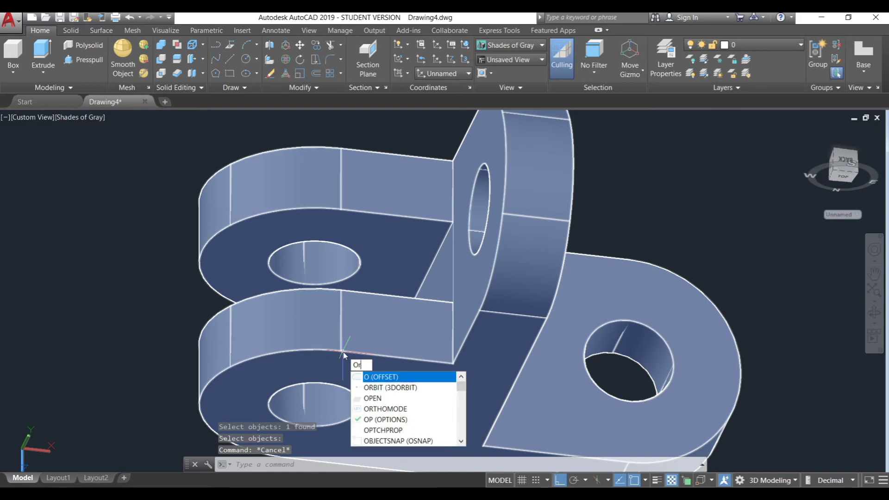
text(bit)
key(Return)
mouse_move(403, 371)
mouse_down()
mouse_move(473, 338)
mouse_move(354, 353)
mouse_move(542, 367)
mouse_move(617, 360)
mouse_move(667, 285)
mouse_move(647, 307)
mouse_move(489, 379)
mouse_up()
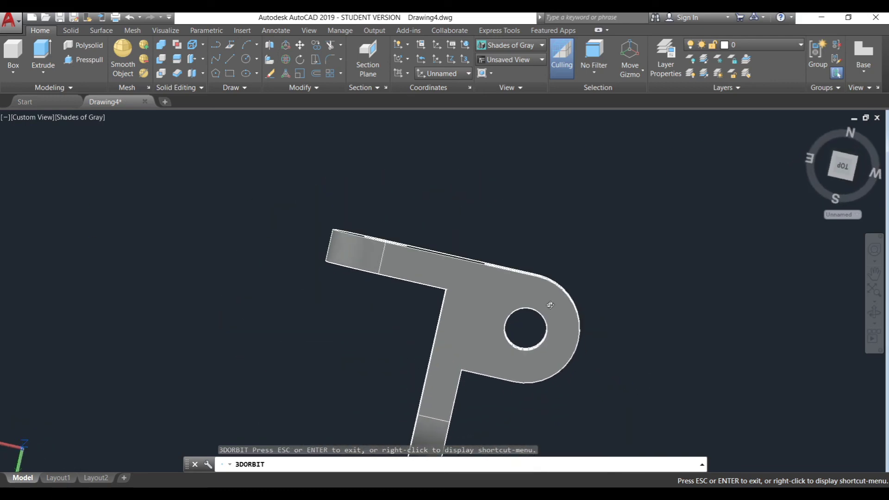
drag(550, 304, 457, 332)
key(Escape)
Inspect the bracket from the SW Isometric, Left and SE Isometric preset views
click(533, 60)
click(507, 141)
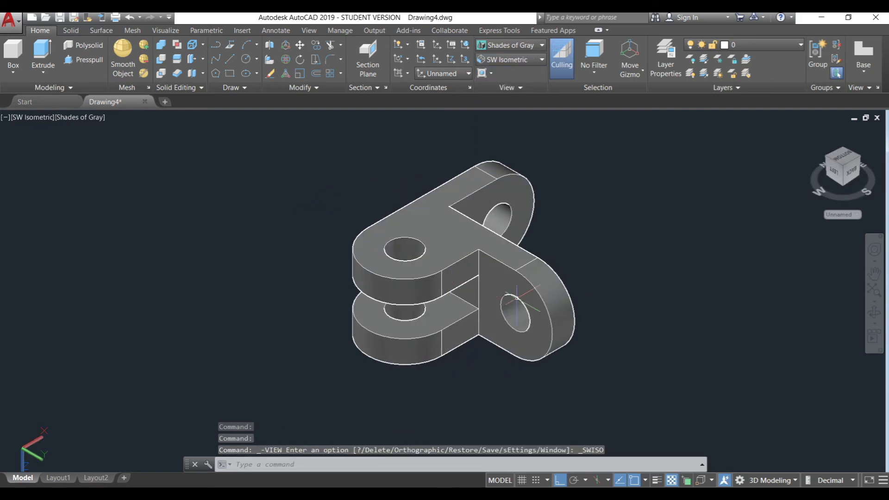
click(533, 60)
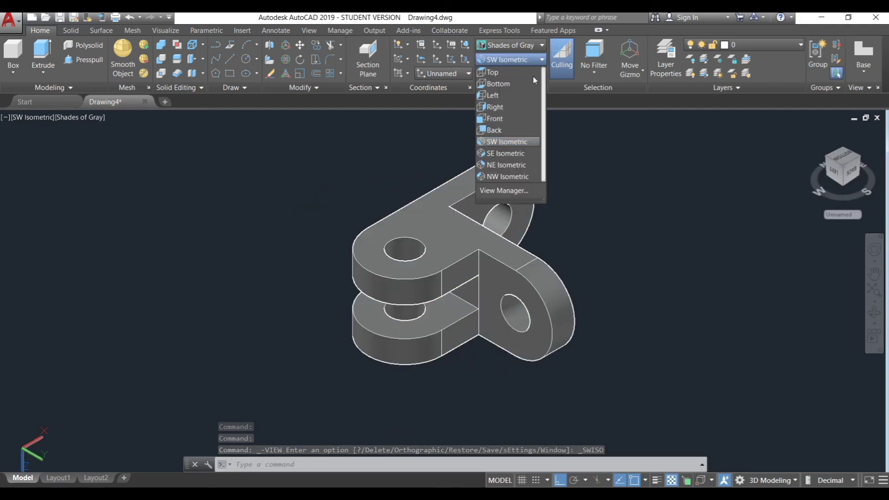
click(494, 95)
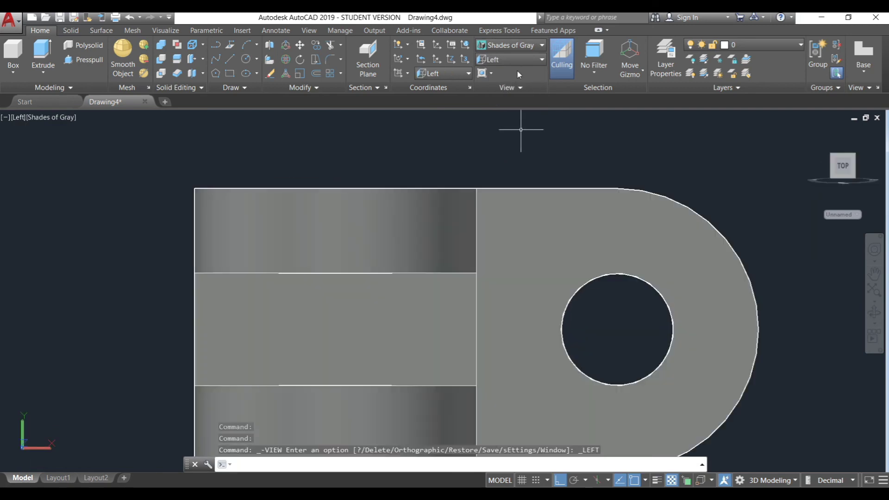
click(541, 61)
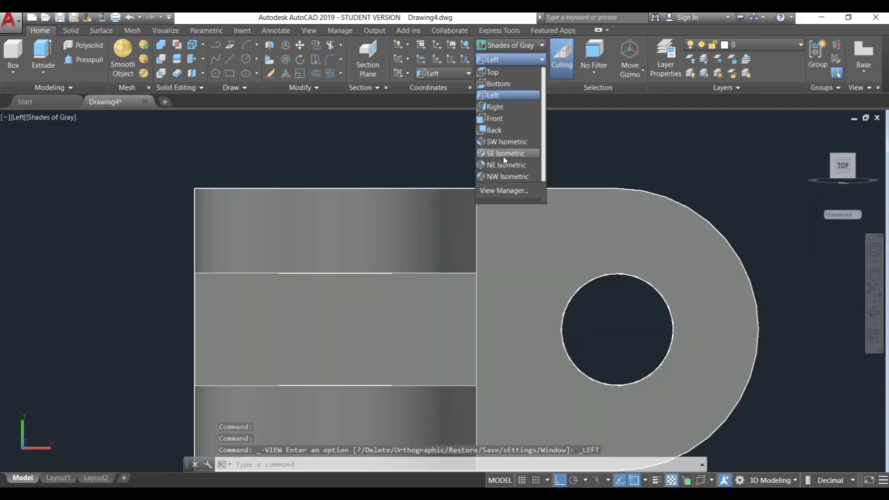
click(504, 153)
Switch to NE Isometric, then finish on the NW Isometric view
click(541, 60)
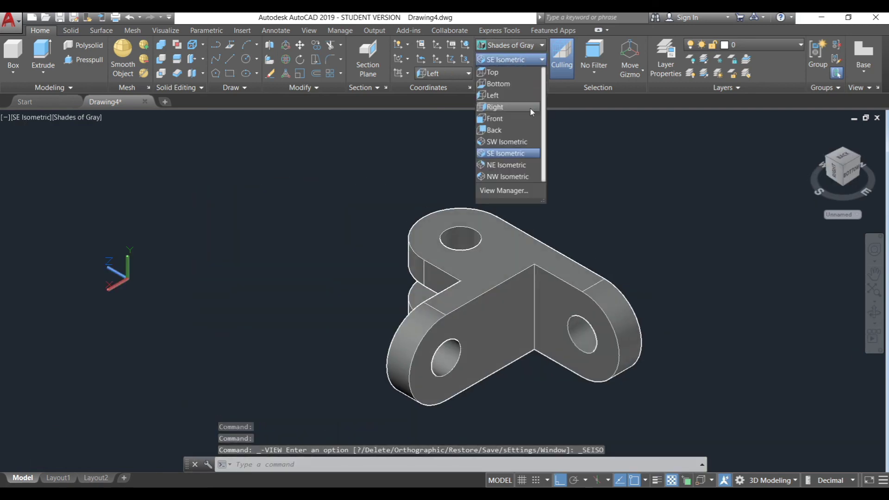
click(519, 166)
click(541, 60)
click(513, 176)
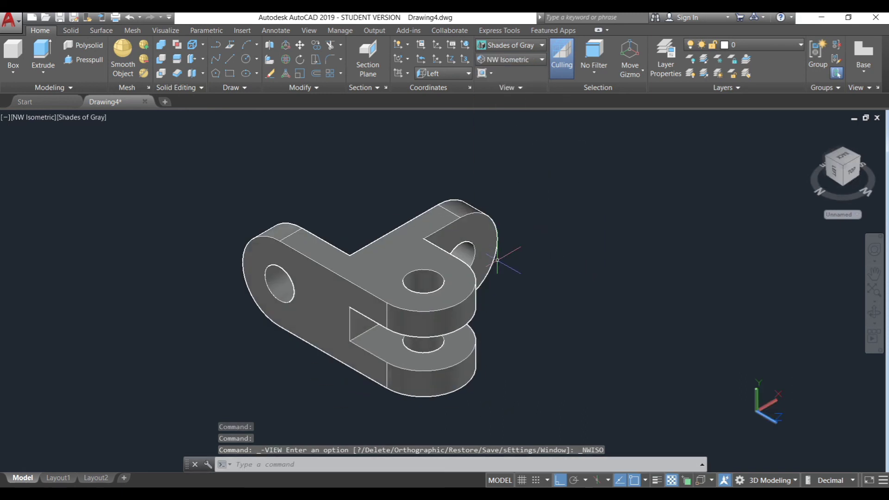
text(or)
key(Return)
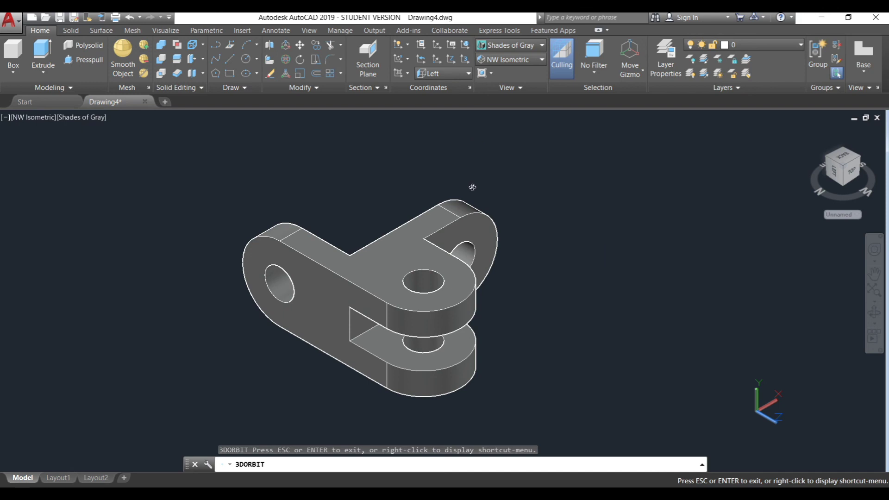
Orbit to show the bracket's underside, then enable Clean Screen with Ctrl+0
mouse_move(502, 319)
mouse_down()
mouse_move(480, 204)
mouse_move(462, 183)
mouse_move(571, 196)
mouse_move(587, 165)
mouse_move(565, 153)
mouse_move(585, 164)
mouse_up()
mouse_move(573, 313)
mouse_down()
mouse_move(558, 312)
mouse_move(526, 357)
mouse_move(572, 357)
mouse_move(570, 278)
mouse_move(563, 331)
mouse_move(579, 327)
mouse_move(585, 305)
mouse_move(581, 331)
mouse_up()
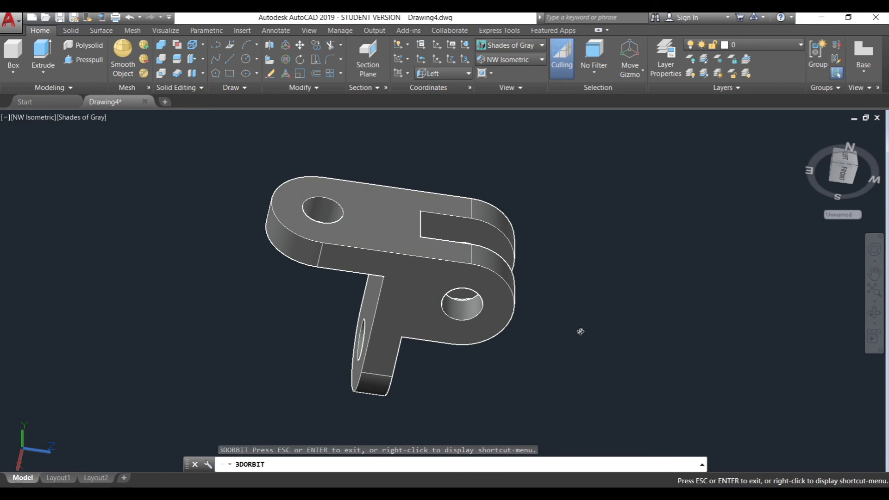
key(Escape)
key(ctrl+0)
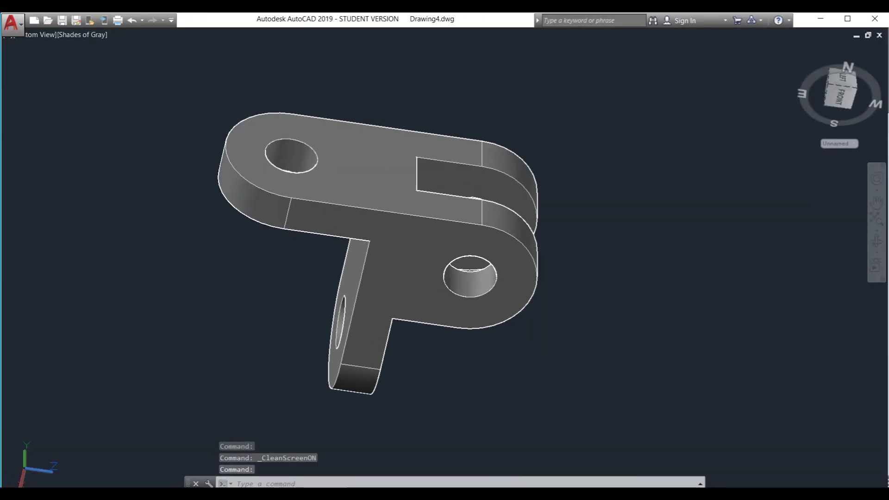